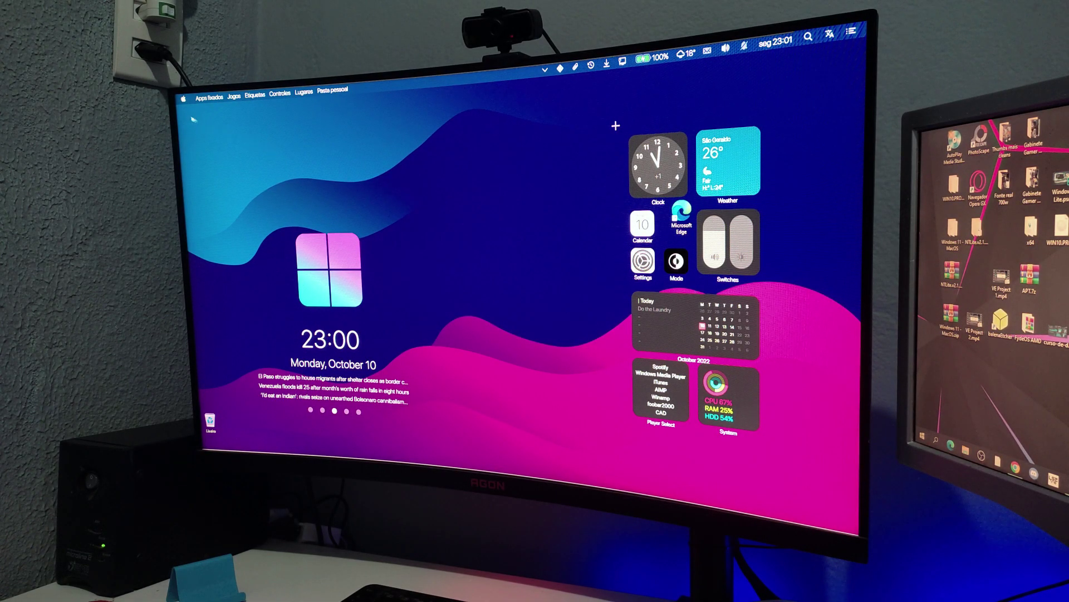
Step: Browse the menu bar's pinned apps, games, labels and battery/brightness menus
click(183, 99)
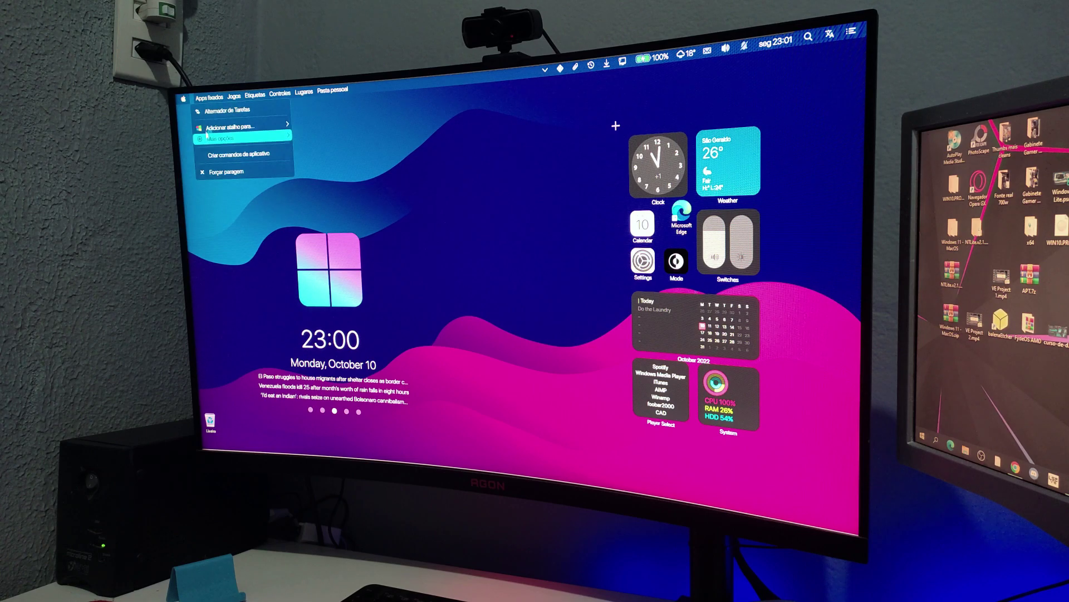
click(234, 97)
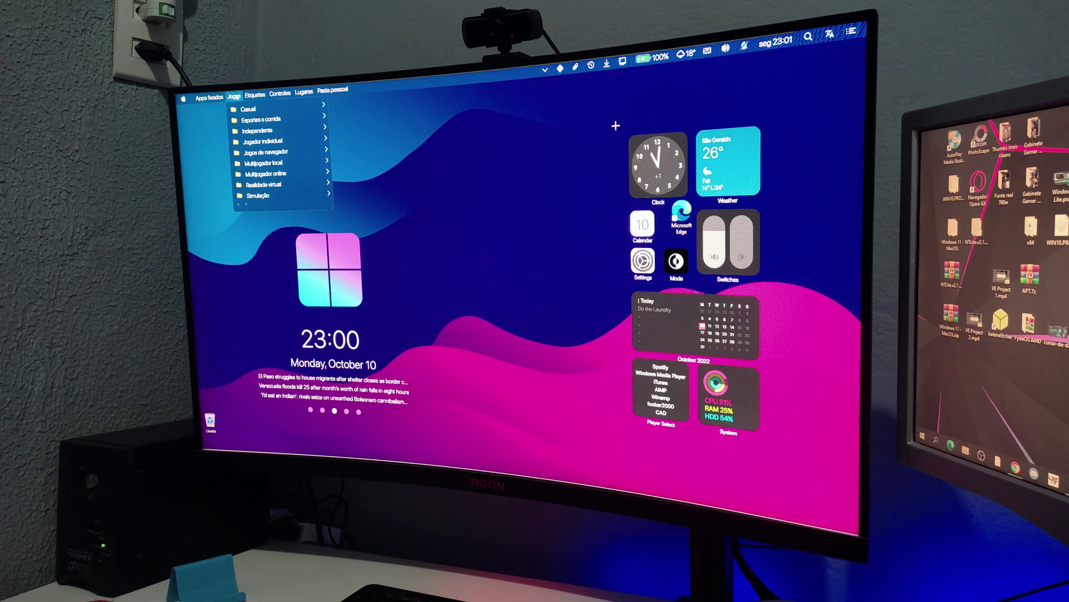
click(255, 94)
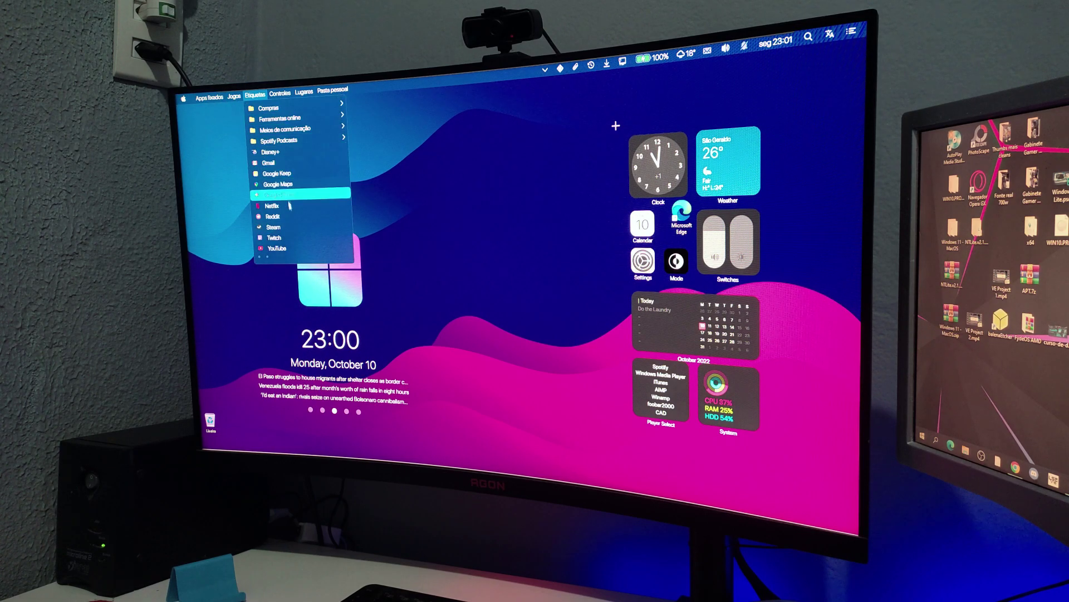
mouse_move(275, 108)
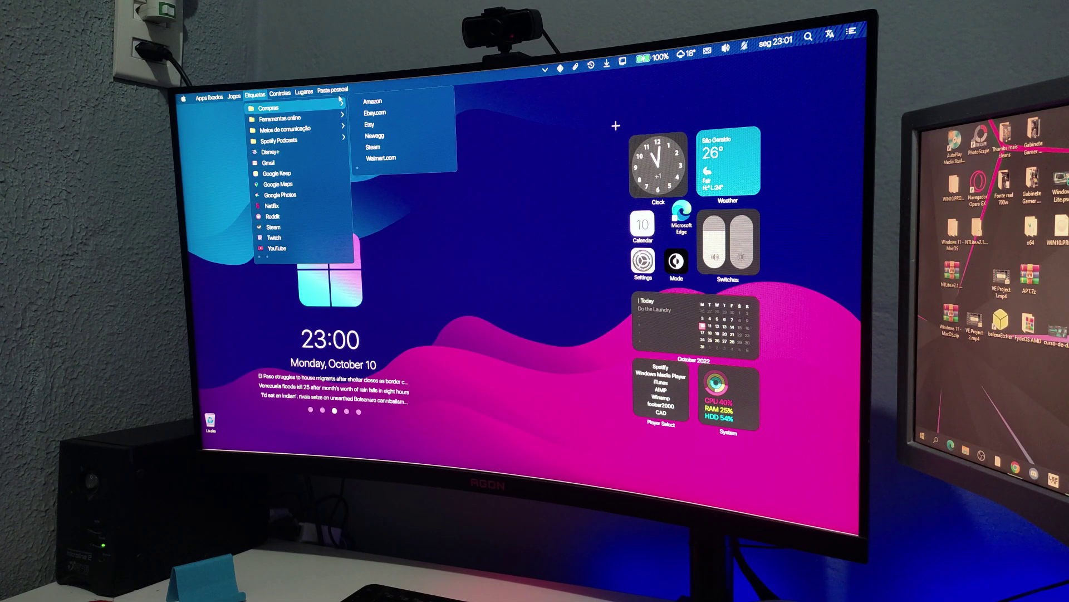
click(338, 94)
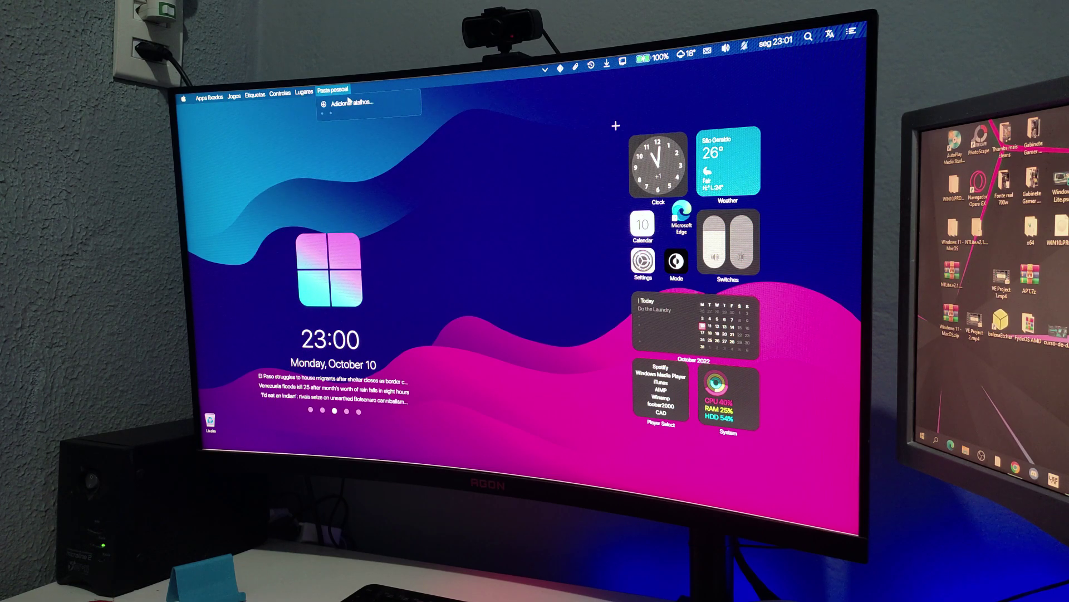
click(660, 59)
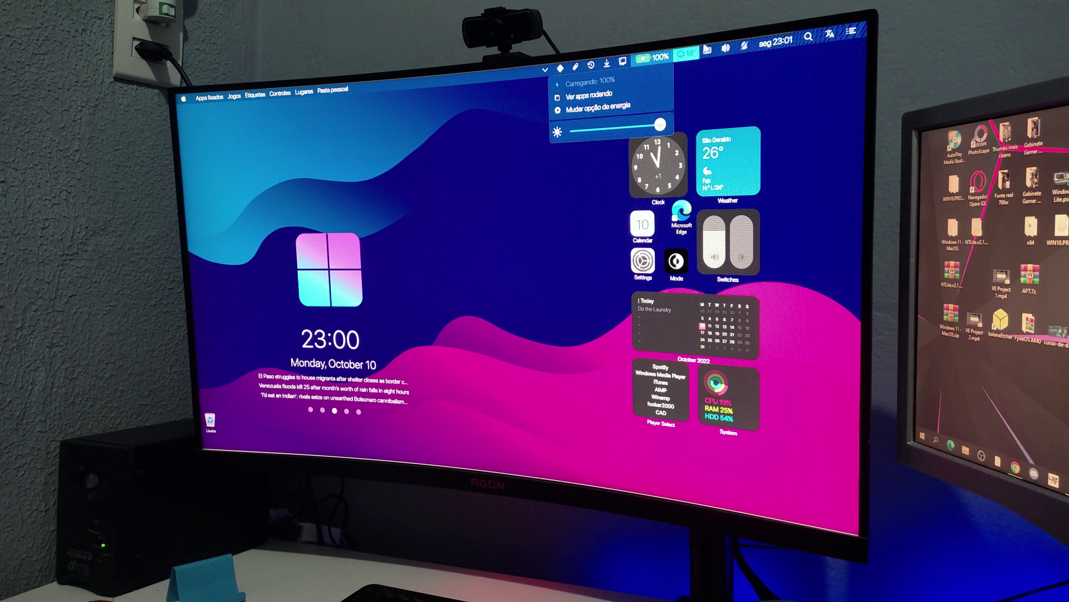
click(802, 48)
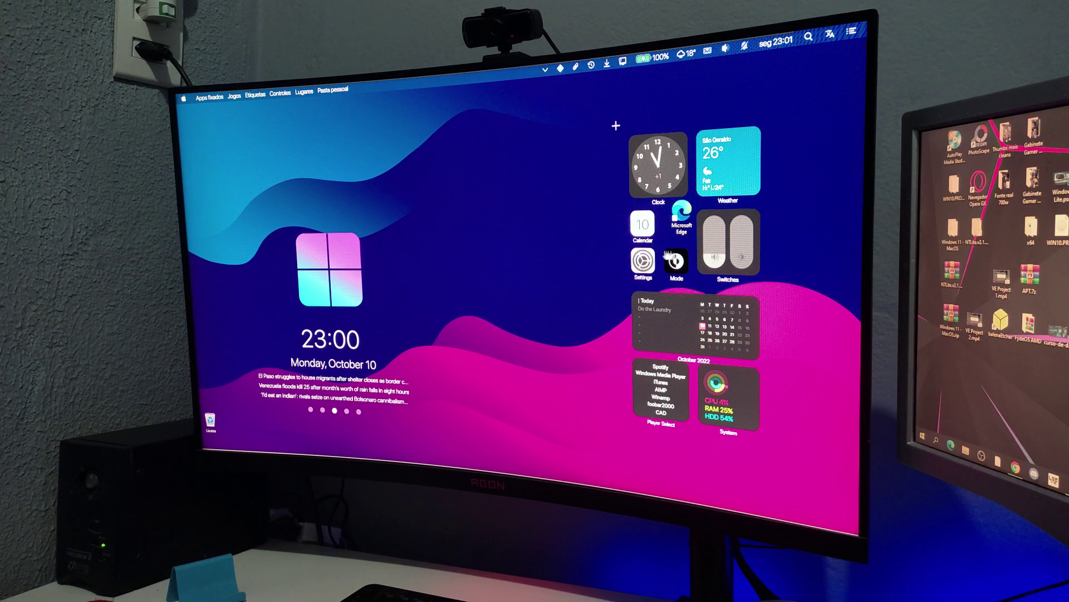
Step: Move the Windows 11 - MacOS archive slightly right and bring up Windows search
click(675, 227)
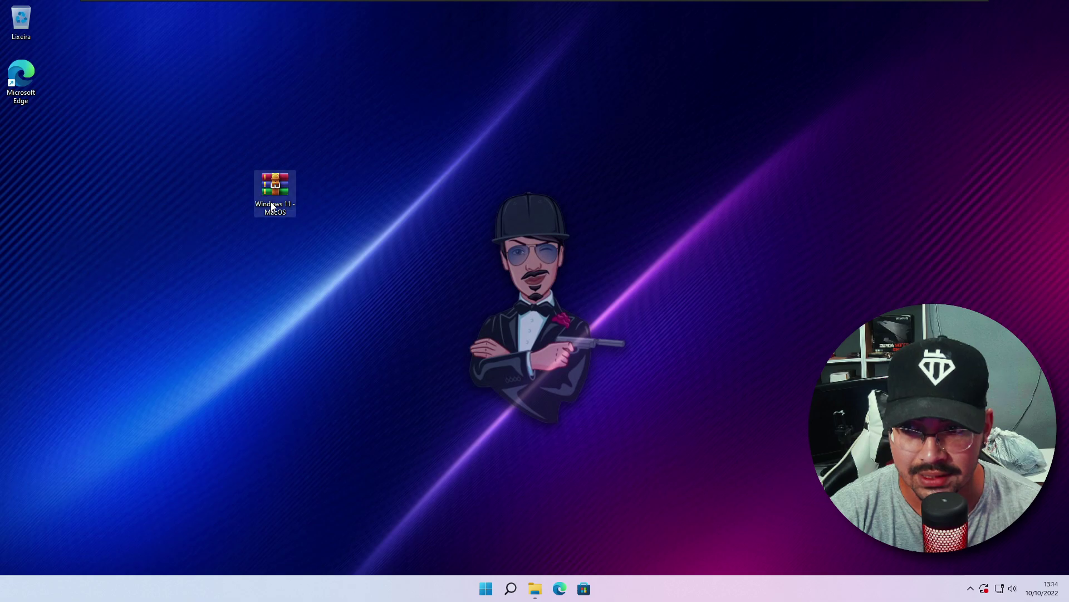
drag(265, 185, 307, 186)
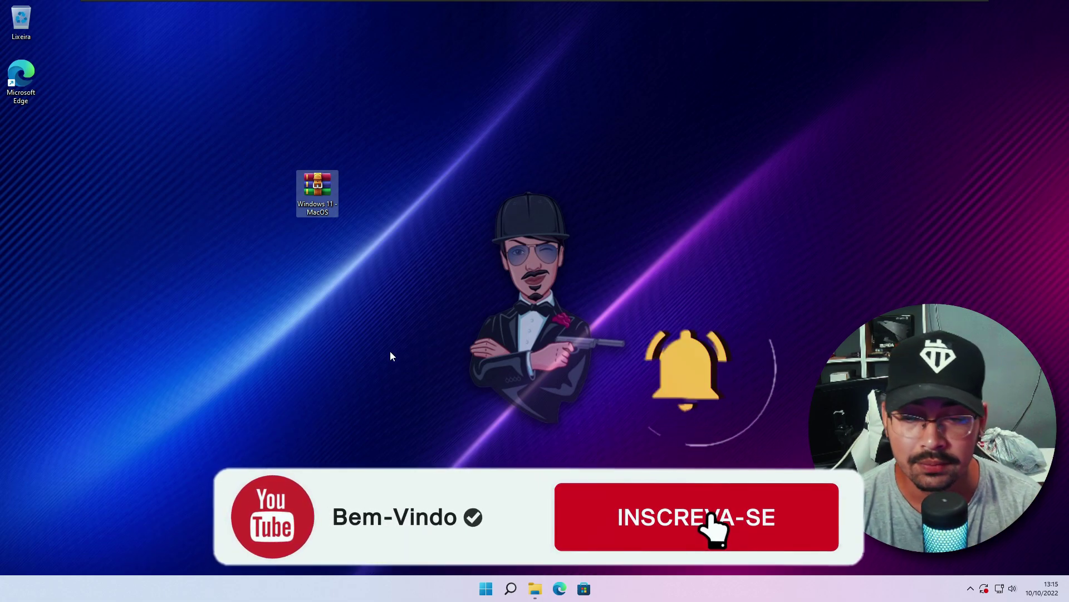
click(511, 588)
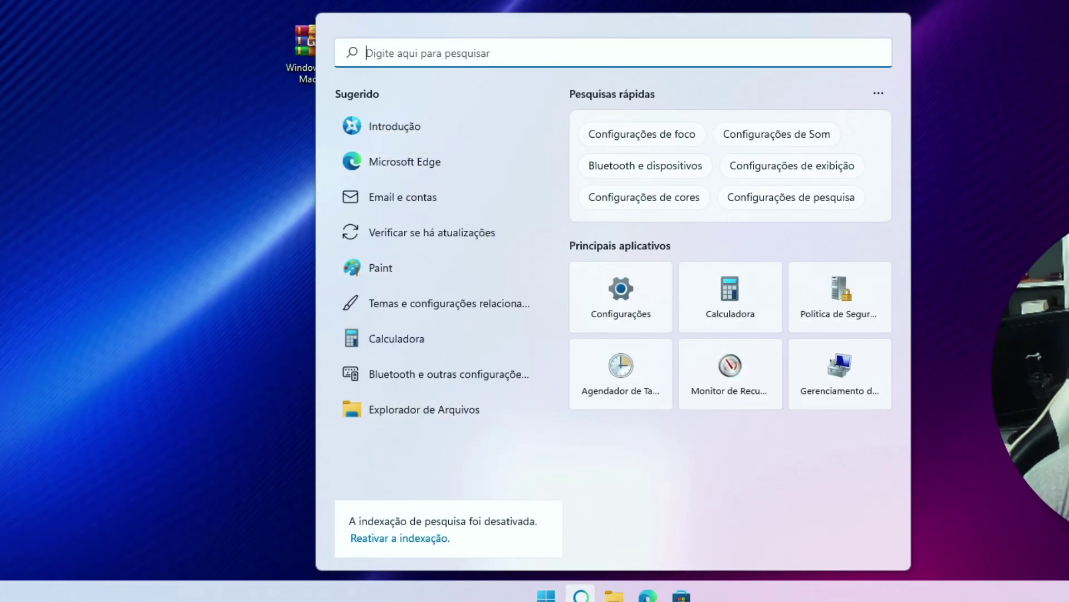
text(cria)
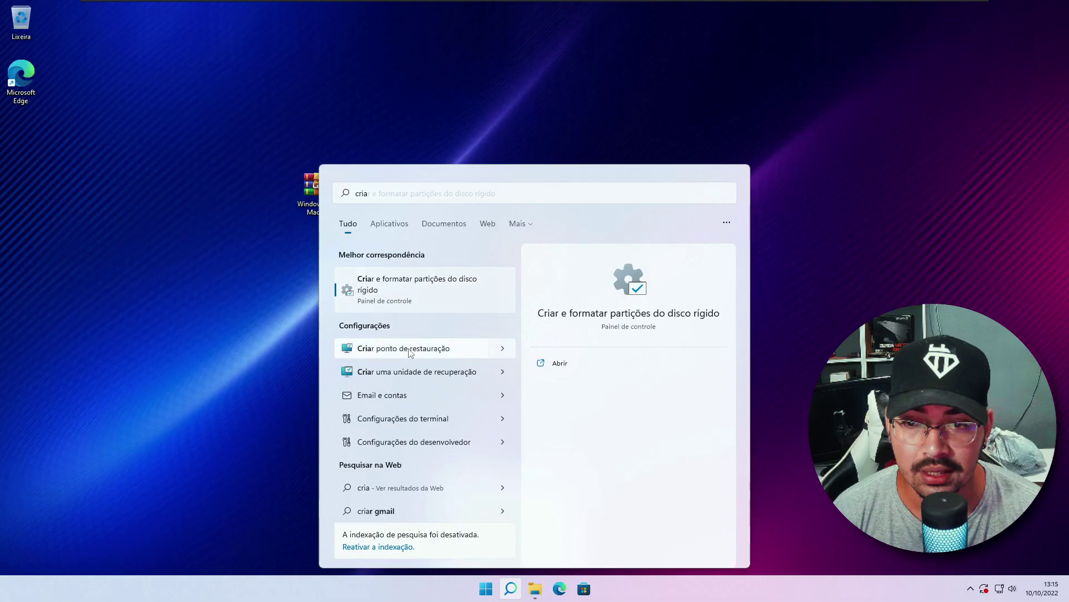
Step: Create a restore point named 'aaaa' for Disco Local (C:) via Criar ponto de restauração
key(Escape)
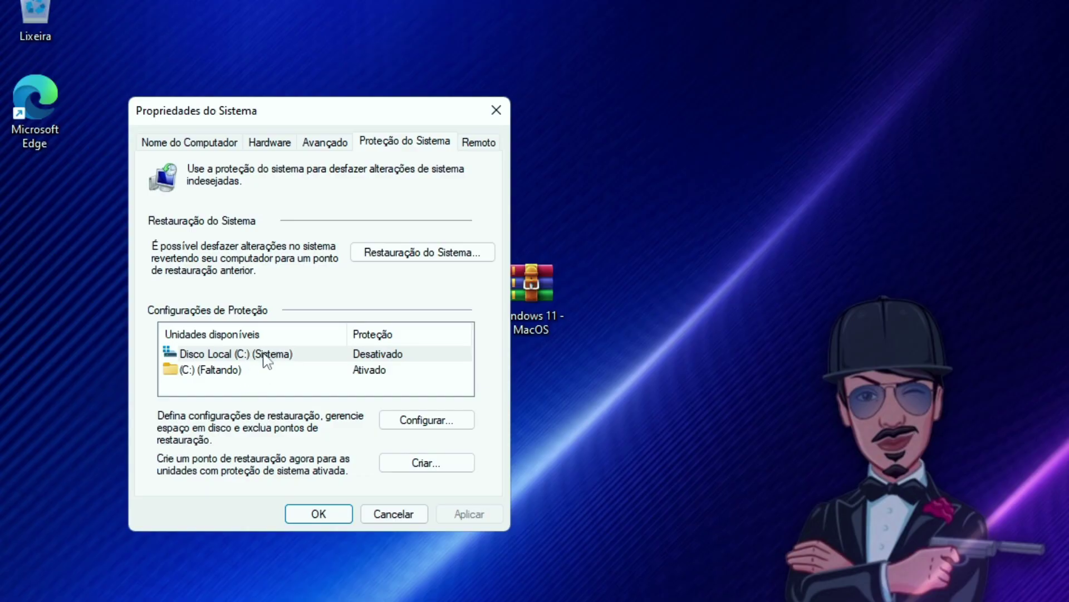
click(265, 356)
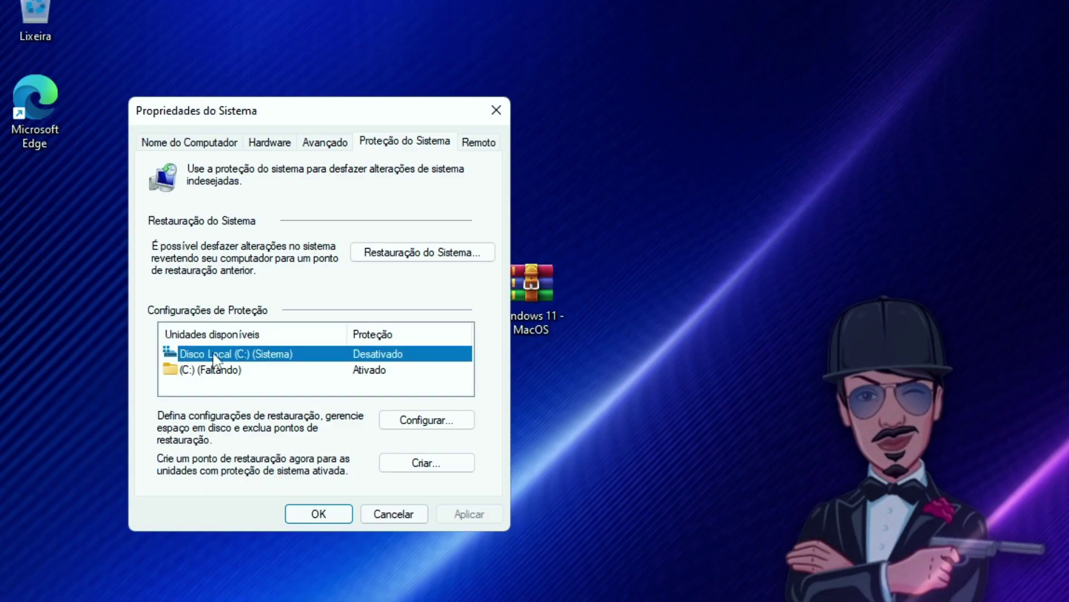
click(396, 464)
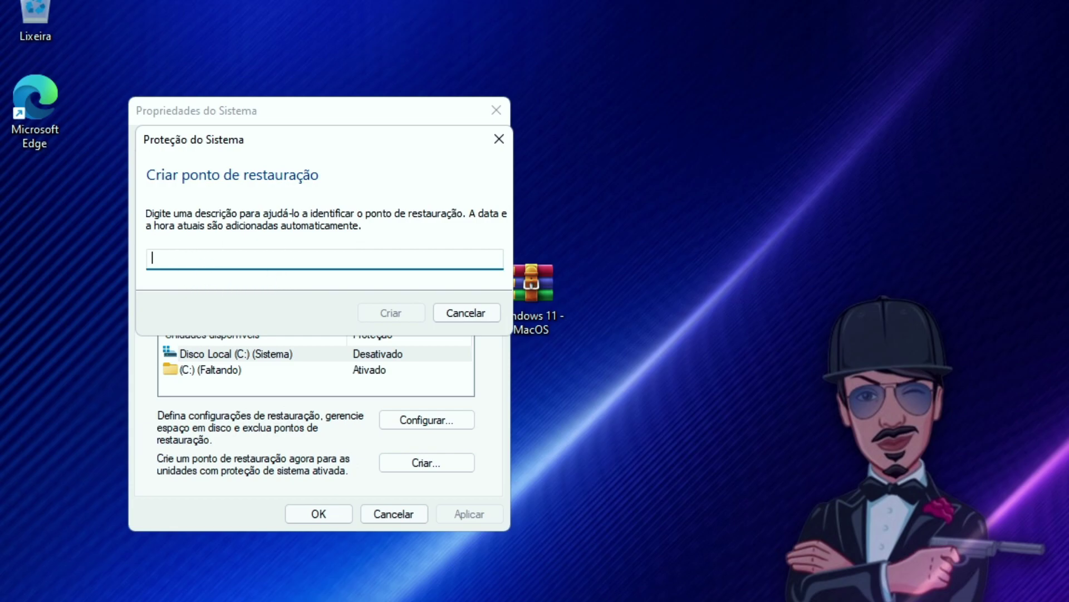
text(aaaa)
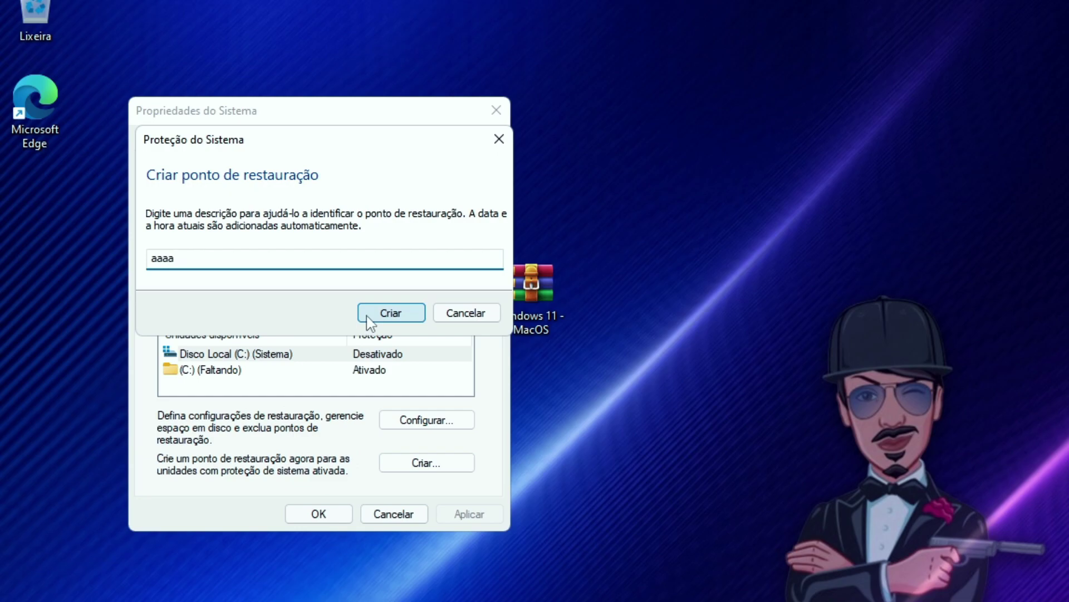
click(376, 318)
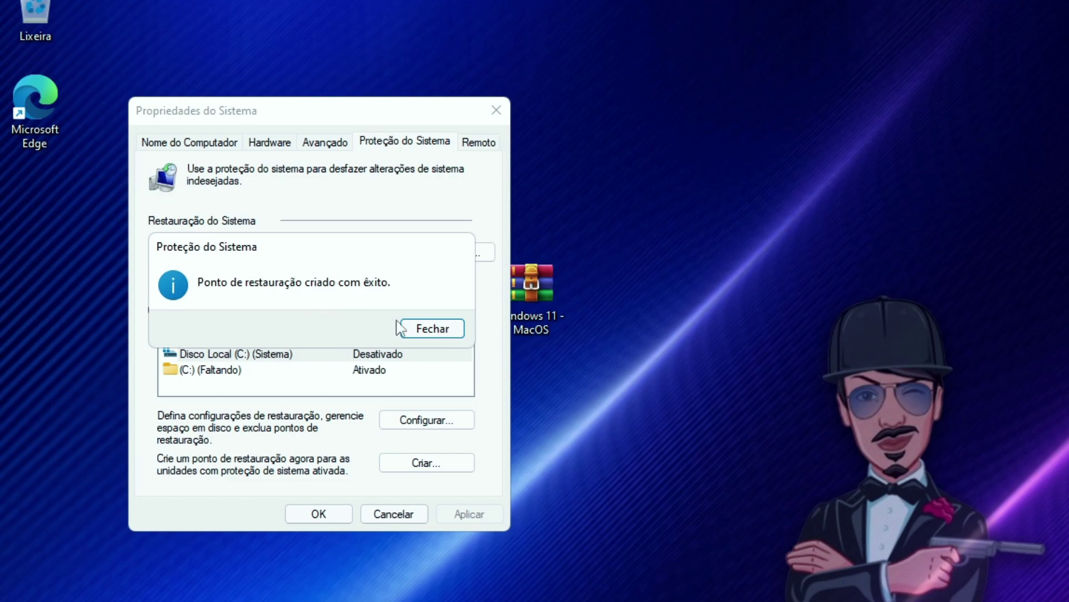
click(423, 330)
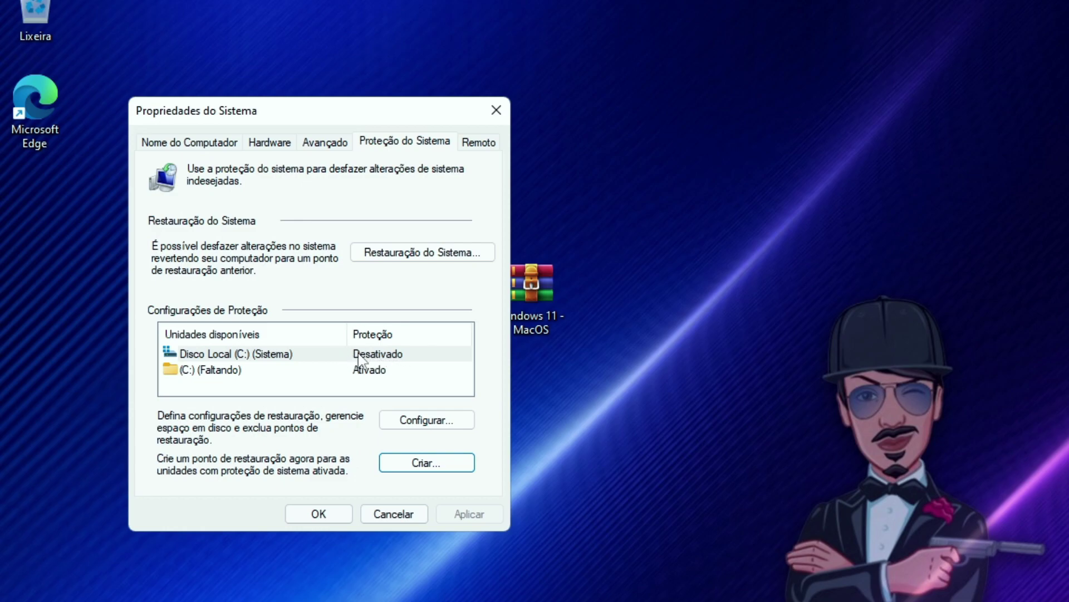
Step: Turn on system protection for drive C: with Ativar a proteção do sistema
click(417, 421)
click(267, 244)
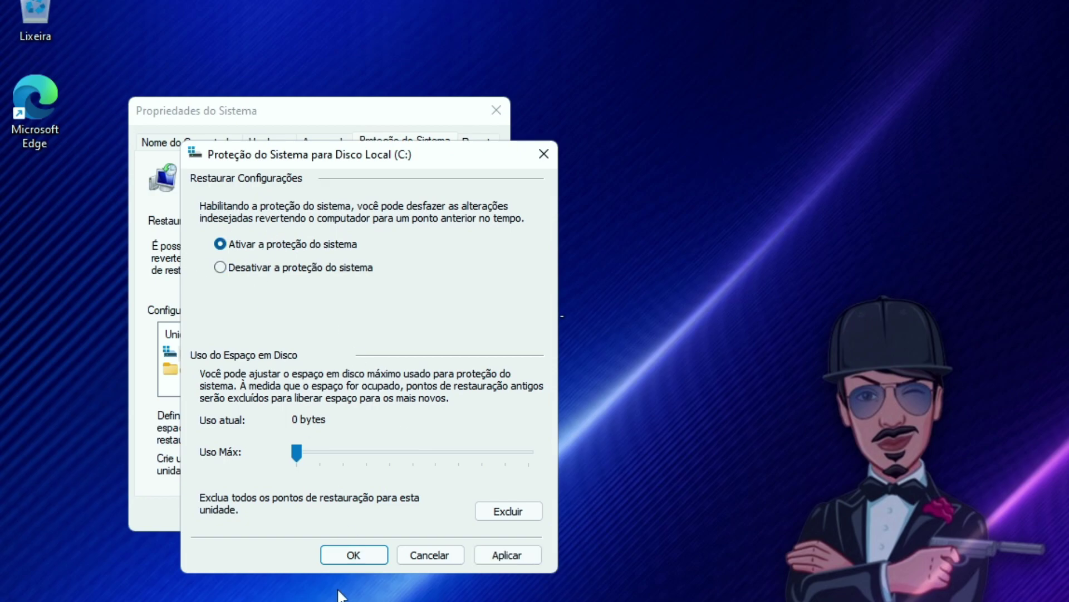
click(355, 558)
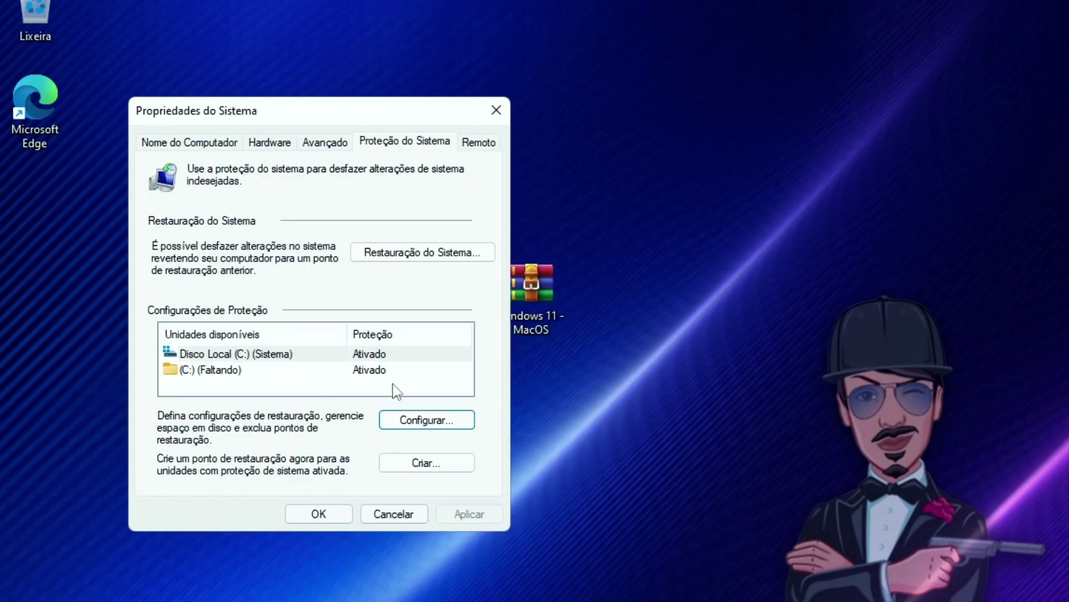
Step: Create another restore point and close System Properties
click(427, 462)
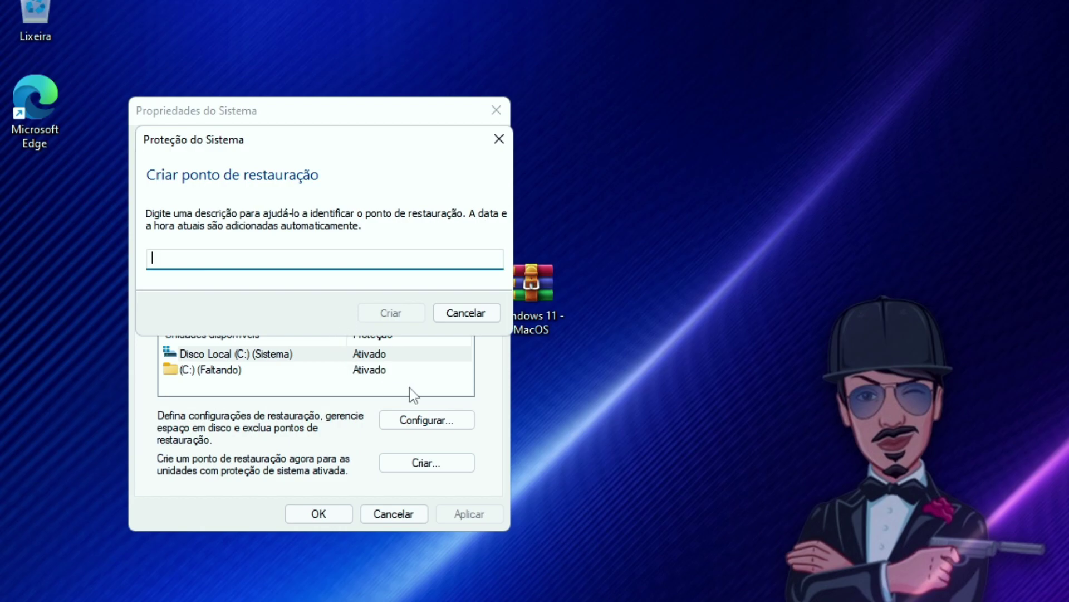
text(aaa)
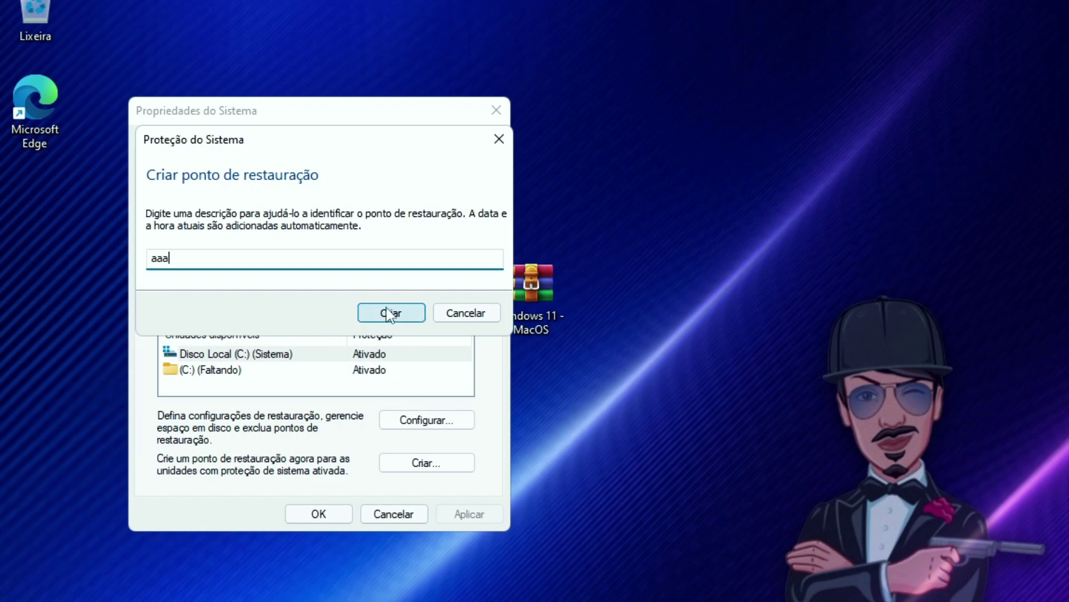
click(390, 314)
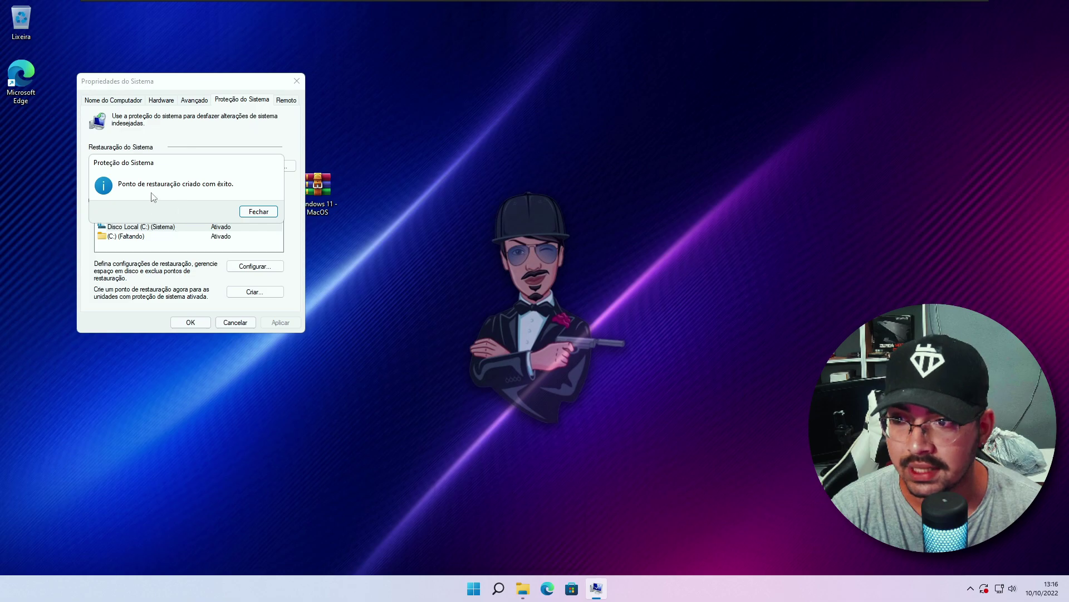
click(265, 214)
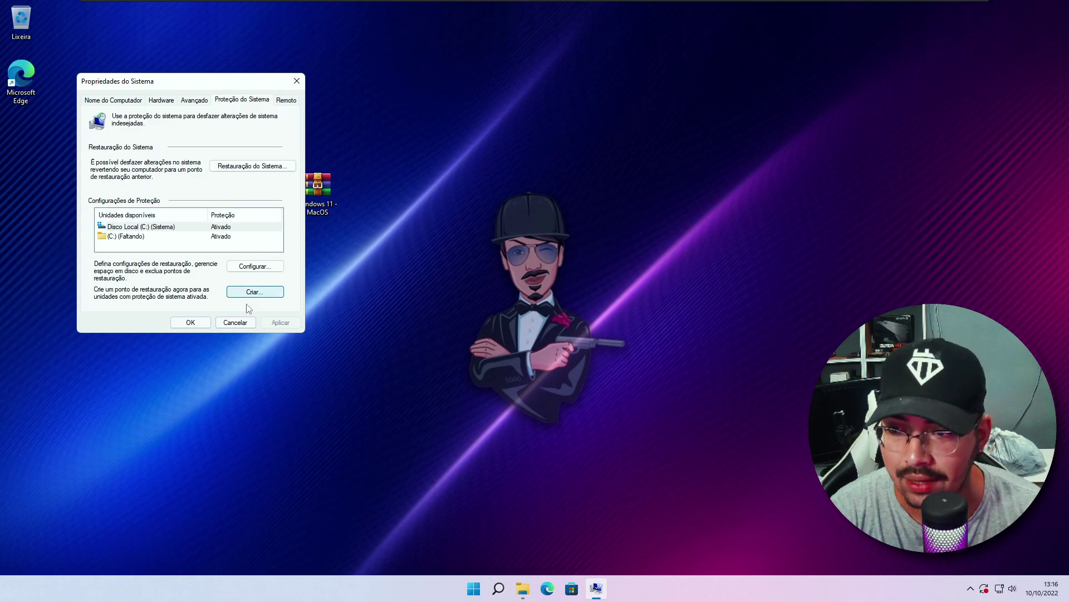
click(191, 323)
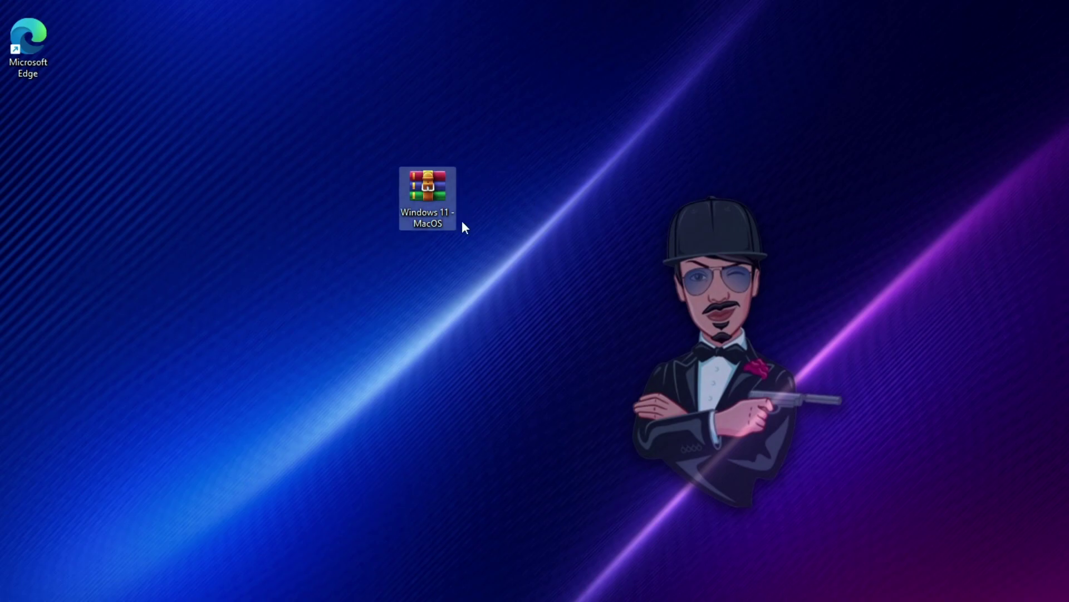
Step: Extract the archive to 'Windows 11 - MacOS\' and reposition the new folder icon
right_click(408, 184)
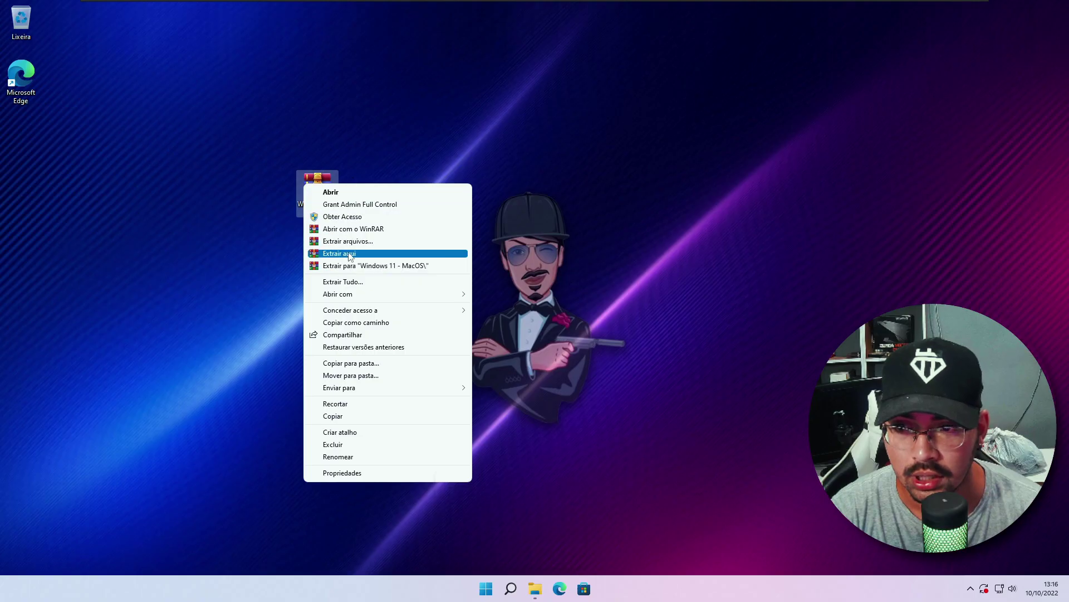
click(343, 264)
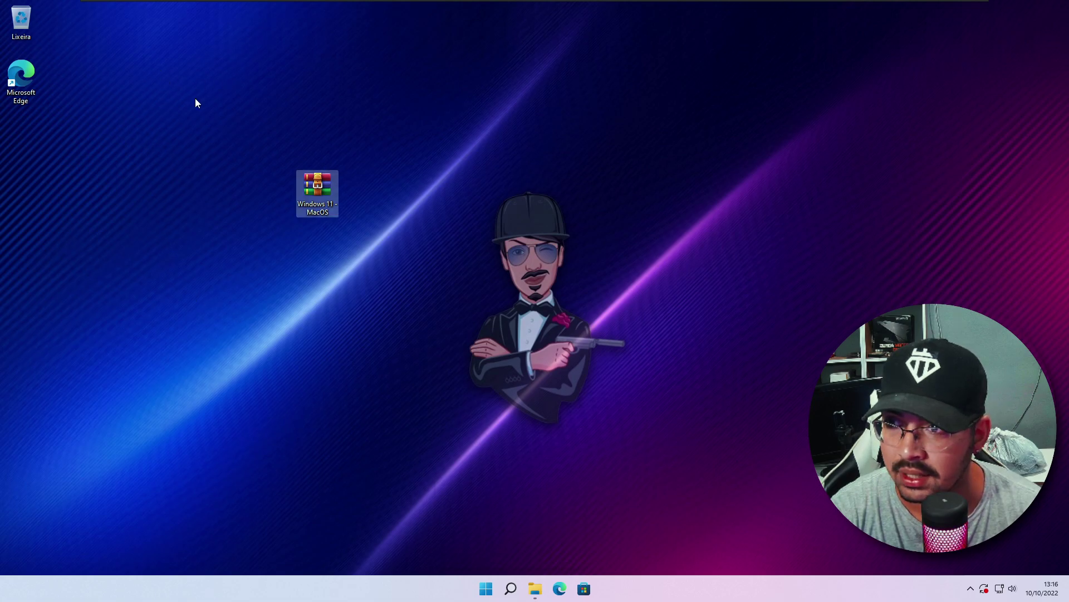
right_click(132, 84)
click(167, 115)
drag(38, 133, 207, 135)
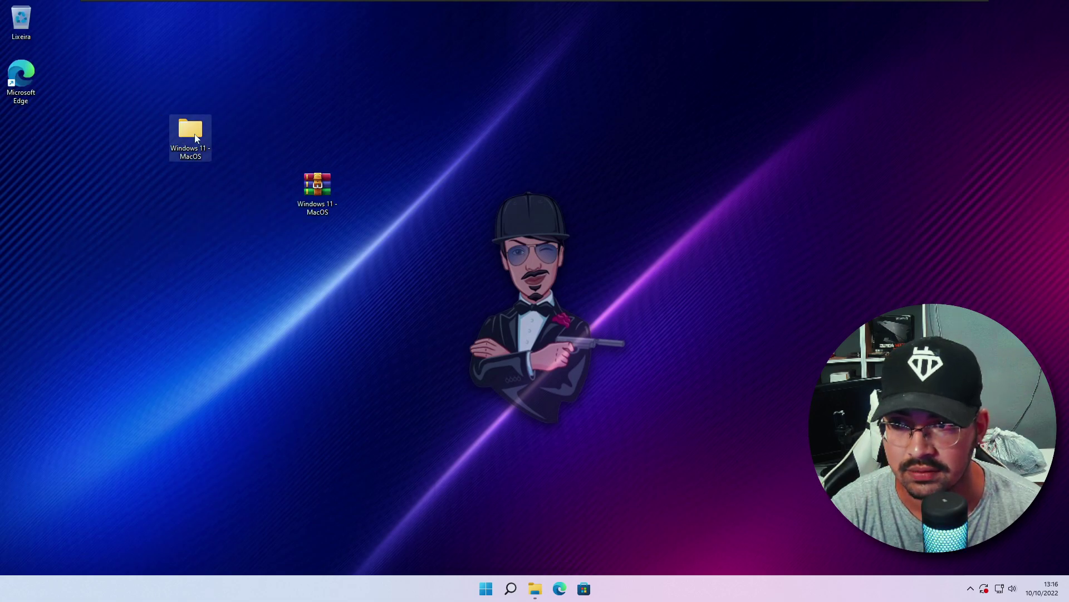
Step: Open the nested Windows 11 - MacOS folder and show its files as large icons
double_click(196, 139)
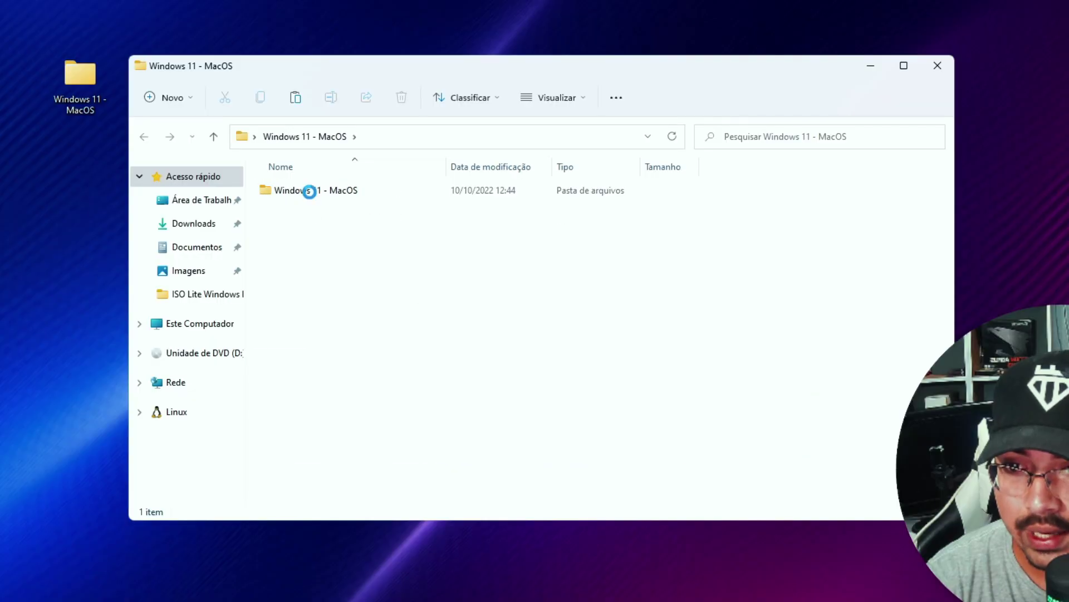
double_click(309, 191)
right_click(325, 350)
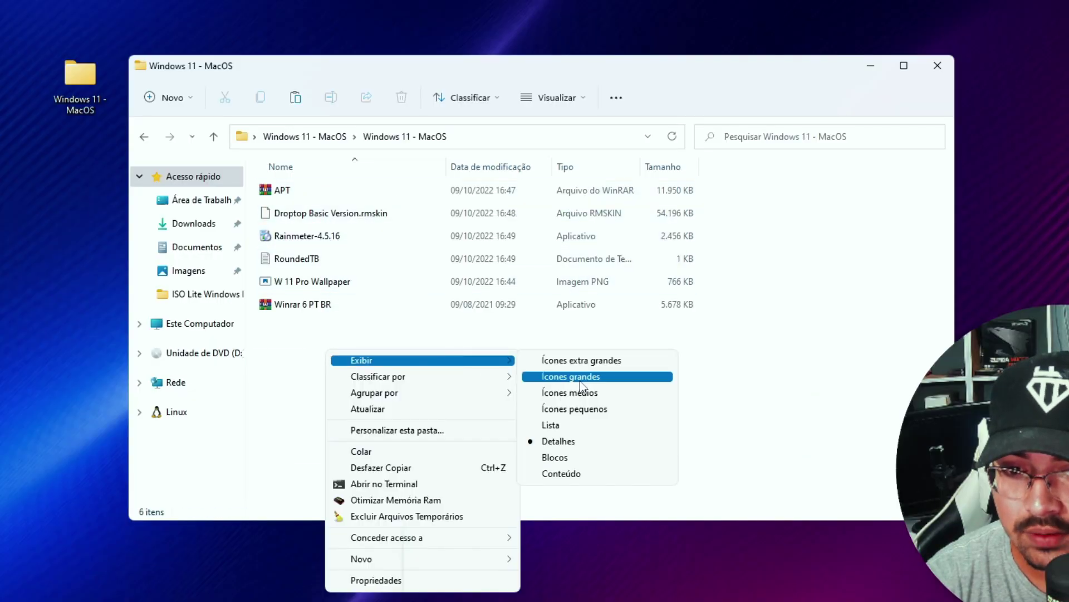
click(583, 377)
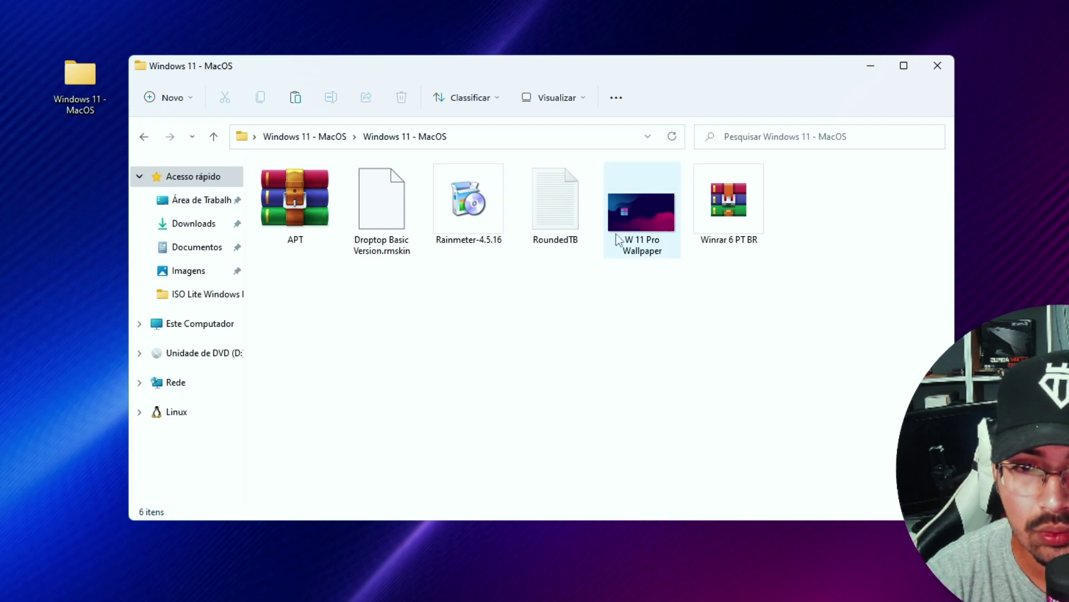
Step: Copy the W 11 Pro Wallpaper image
right_click(647, 205)
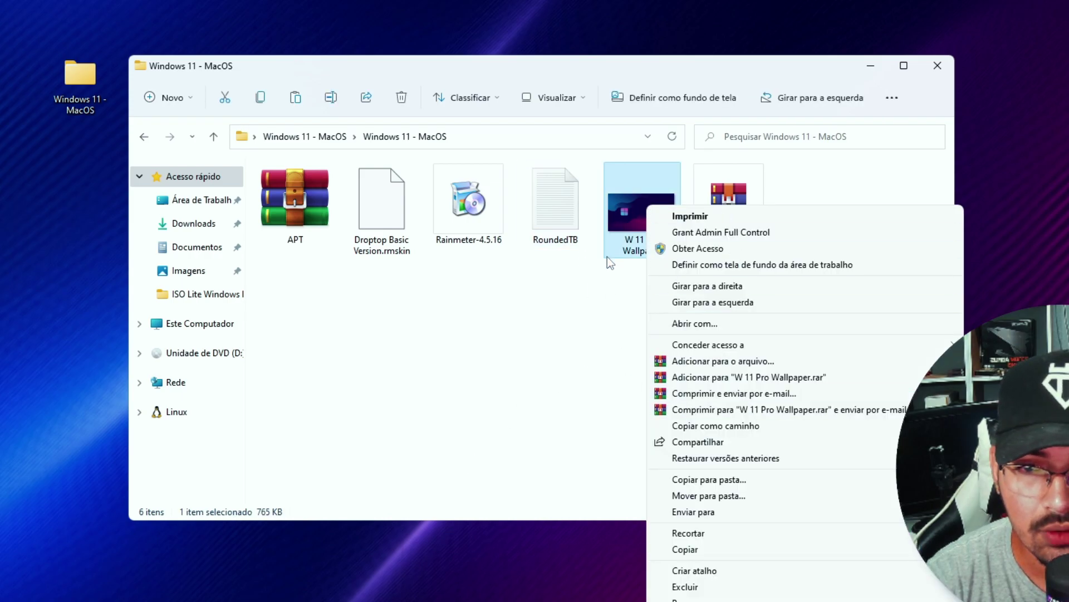
click(622, 214)
right_click(623, 216)
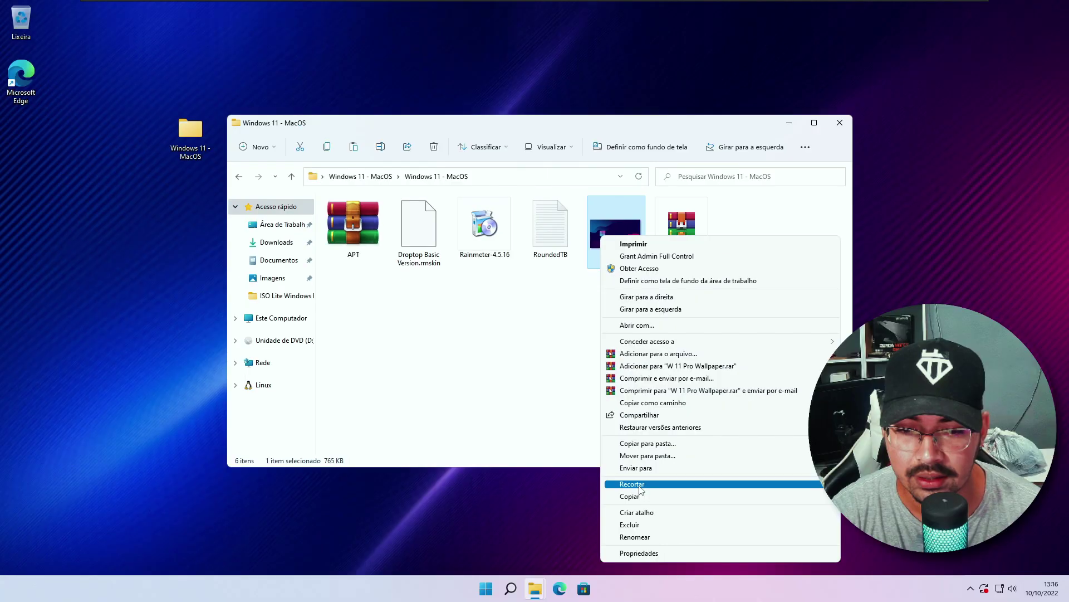
click(676, 559)
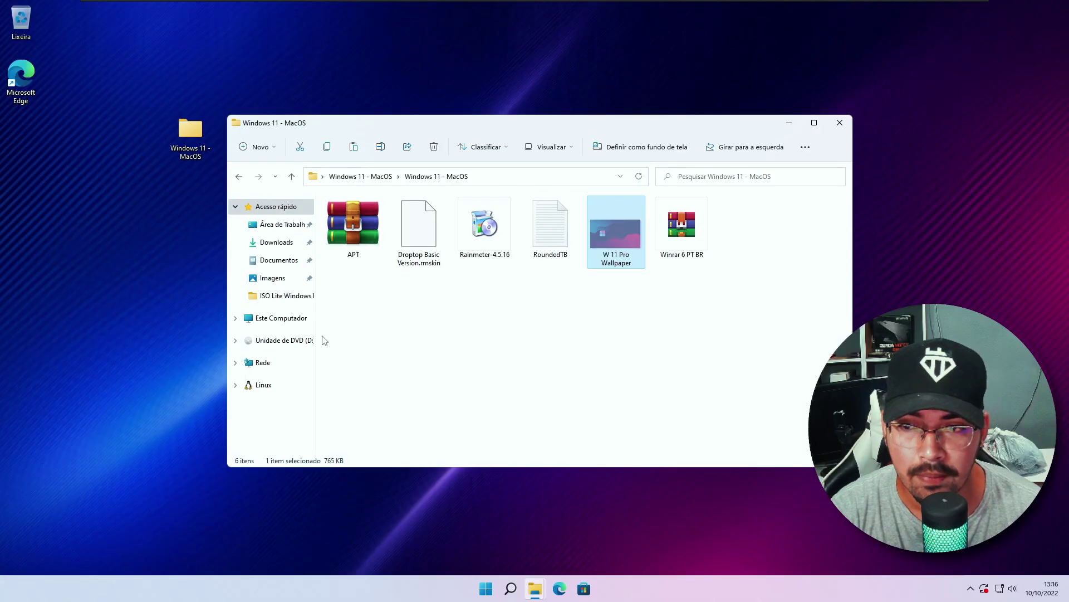
Step: Paste the wallpaper into Imagens and set it as the desktop background
click(273, 280)
right_click(383, 274)
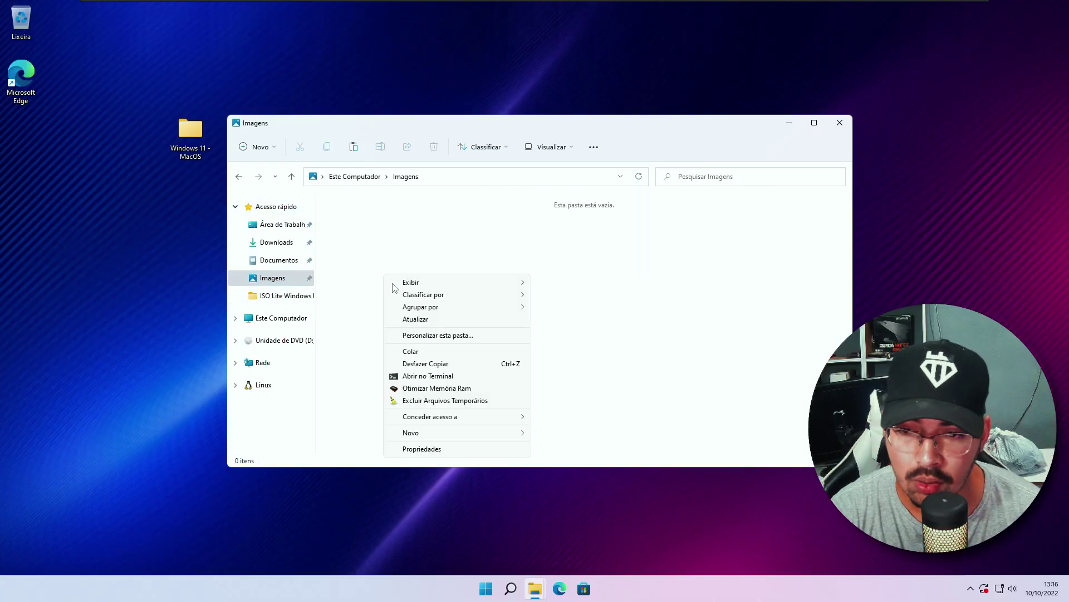
click(407, 351)
click(430, 317)
right_click(351, 244)
click(443, 279)
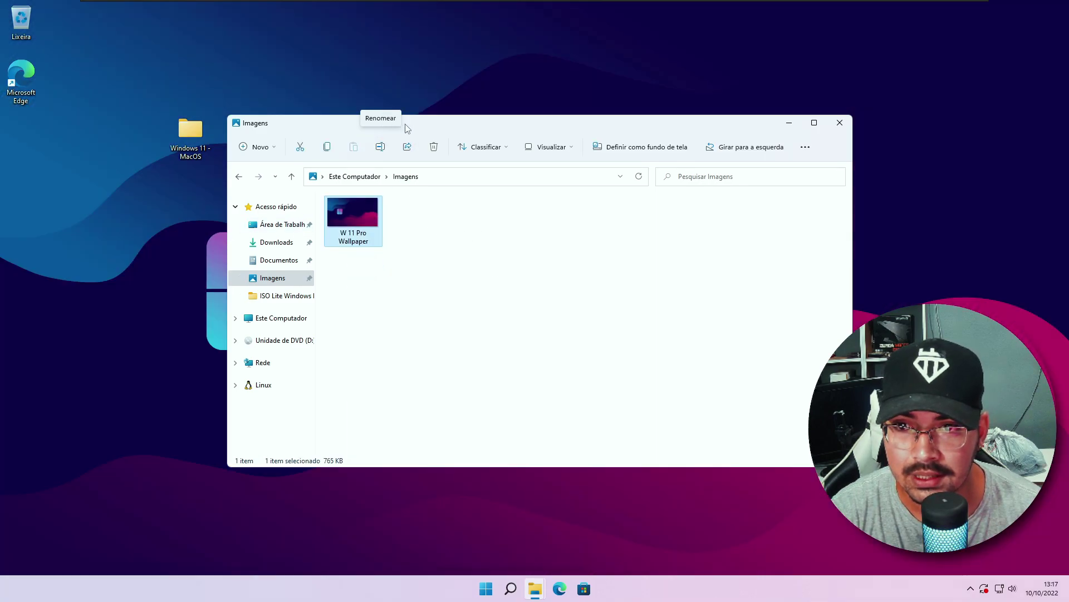
mouse_move(437, 127)
mouse_down()
mouse_move(581, 557)
mouse_move(439, 113)
mouse_up()
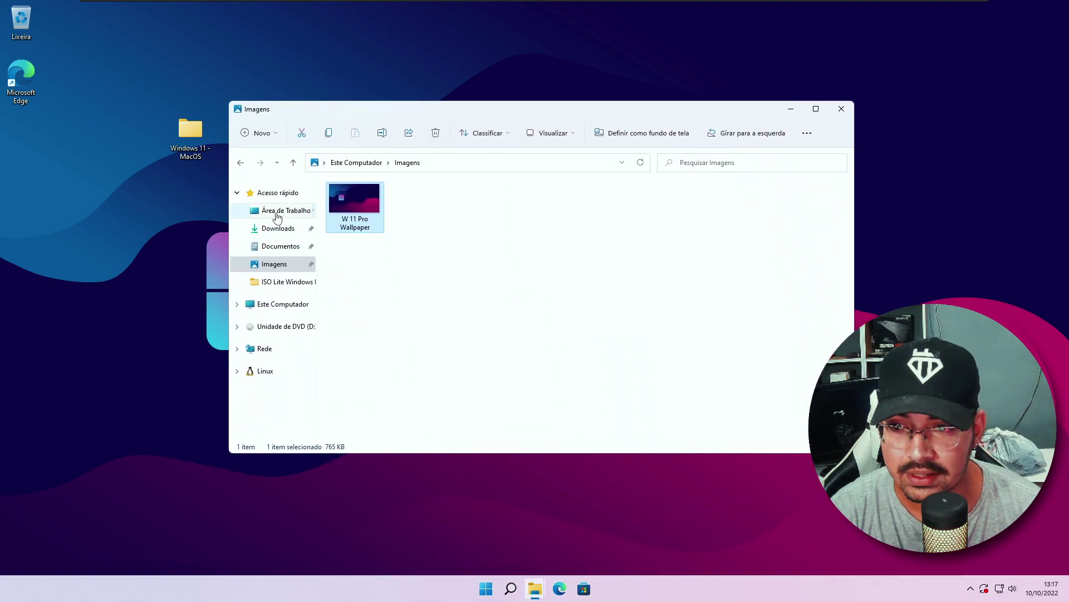
Step: Go from Área de Trabalho back into the nested Windows 11 - MacOS folder
click(278, 213)
click(363, 205)
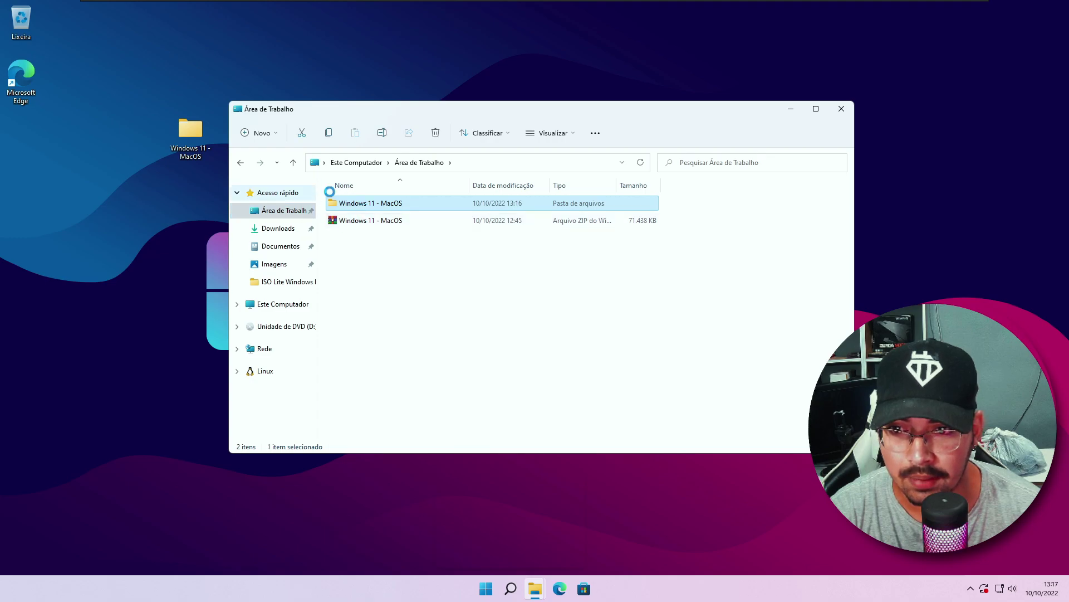
double_click(381, 209)
drag(399, 296, 664, 383)
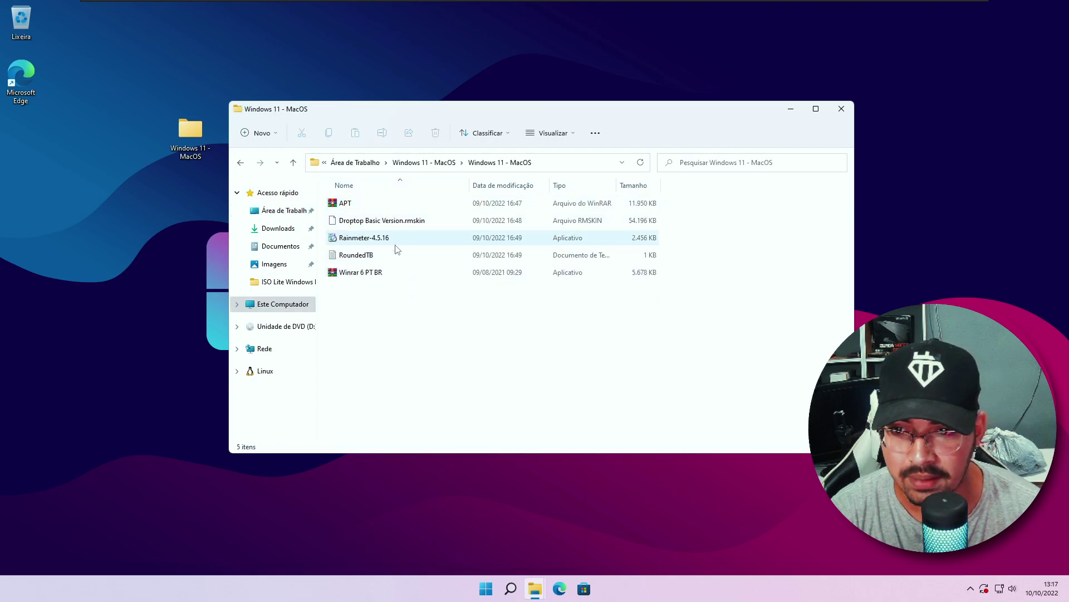
Step: Install Rainmeter 4.5.16 as 64-bit starting with Windows, approving the UAC prompt
click(366, 240)
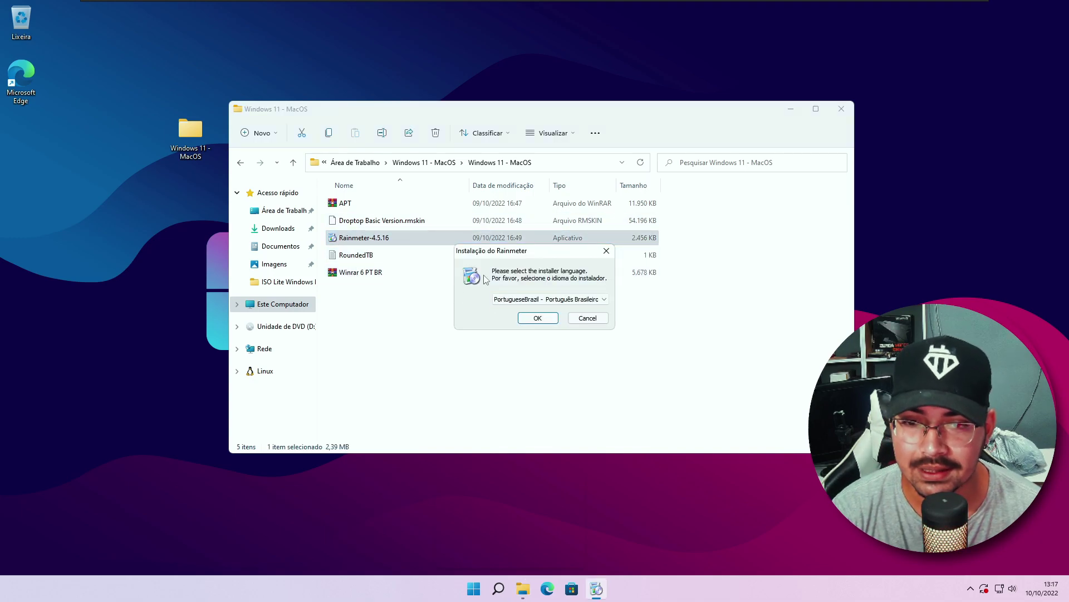
click(540, 316)
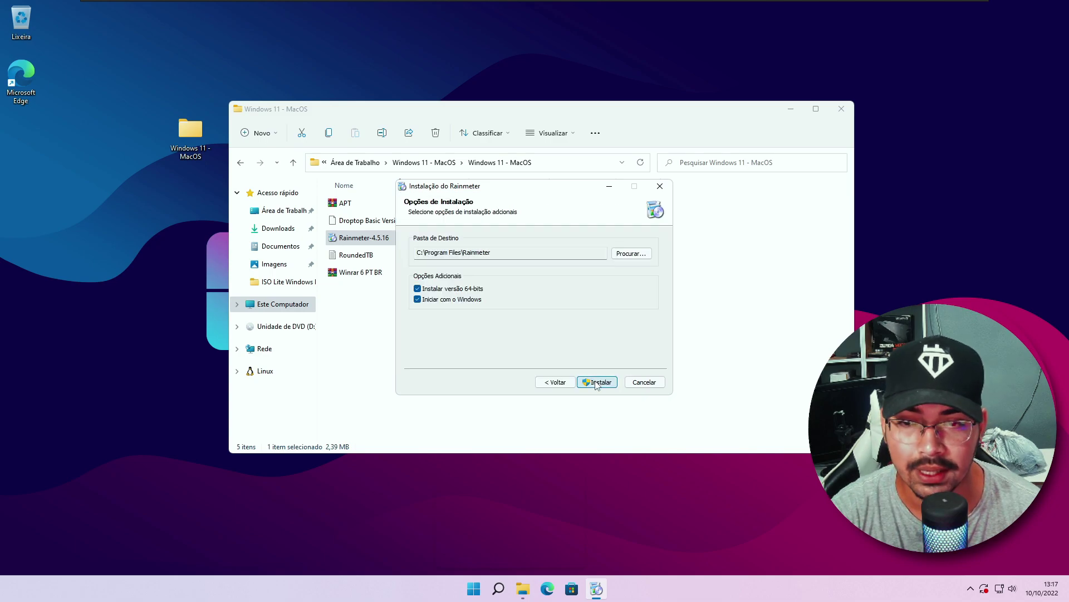
click(597, 382)
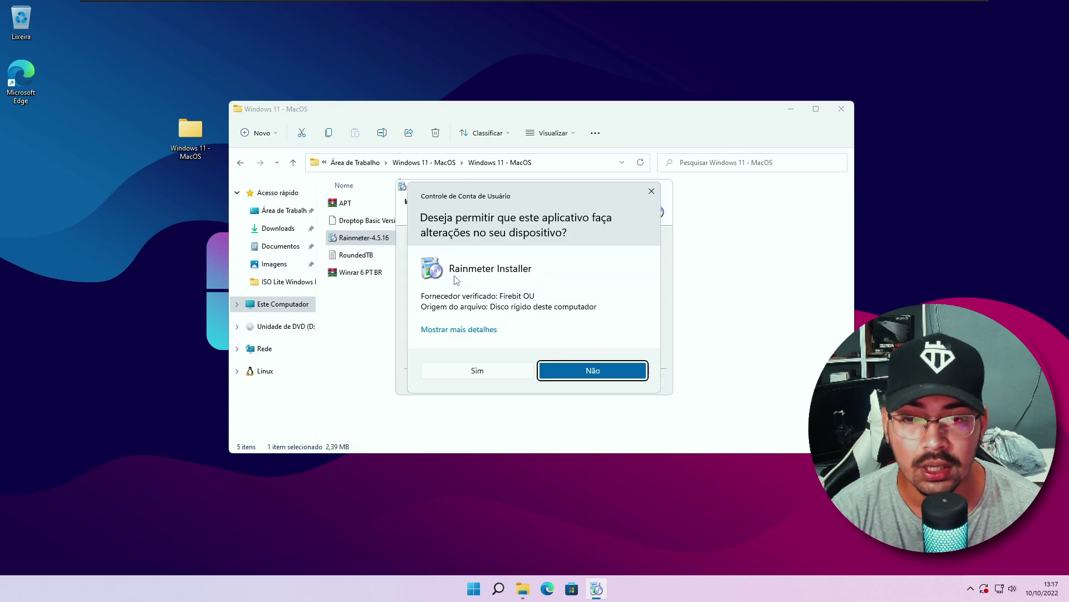
click(479, 375)
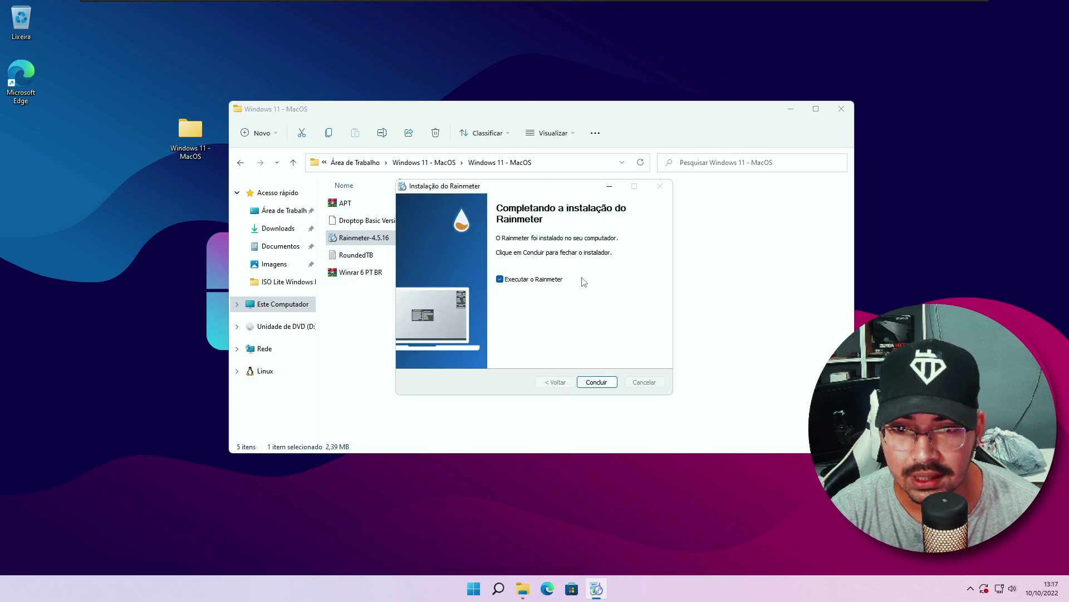
Step: Finish setup to launch Rainmeter, then unload the Welcome to Rainmeter skin with Desligar skin
click(596, 382)
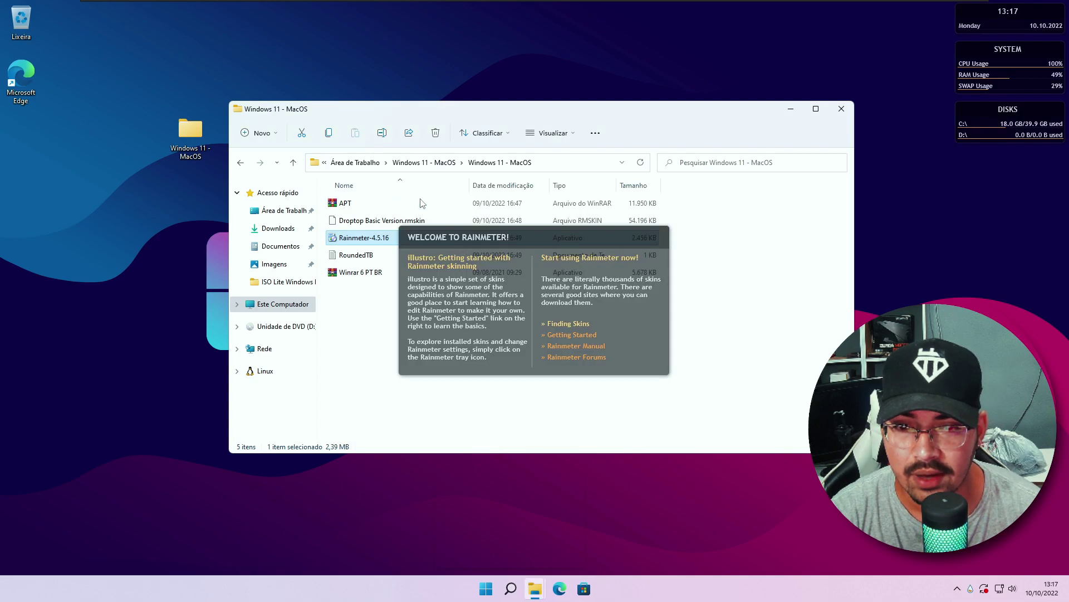
drag(514, 240, 547, 164)
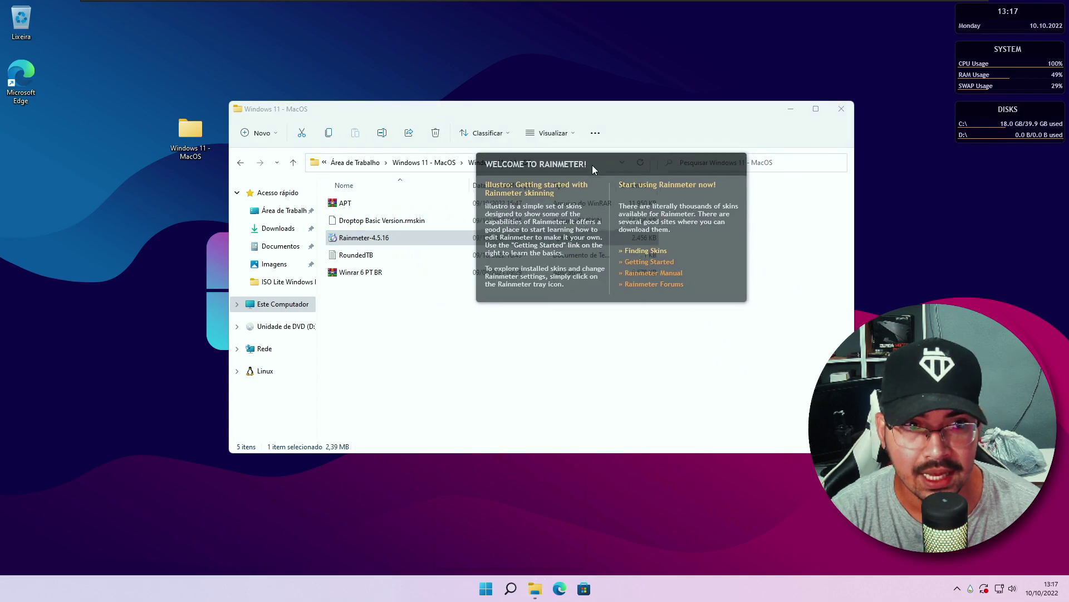
right_click(547, 163)
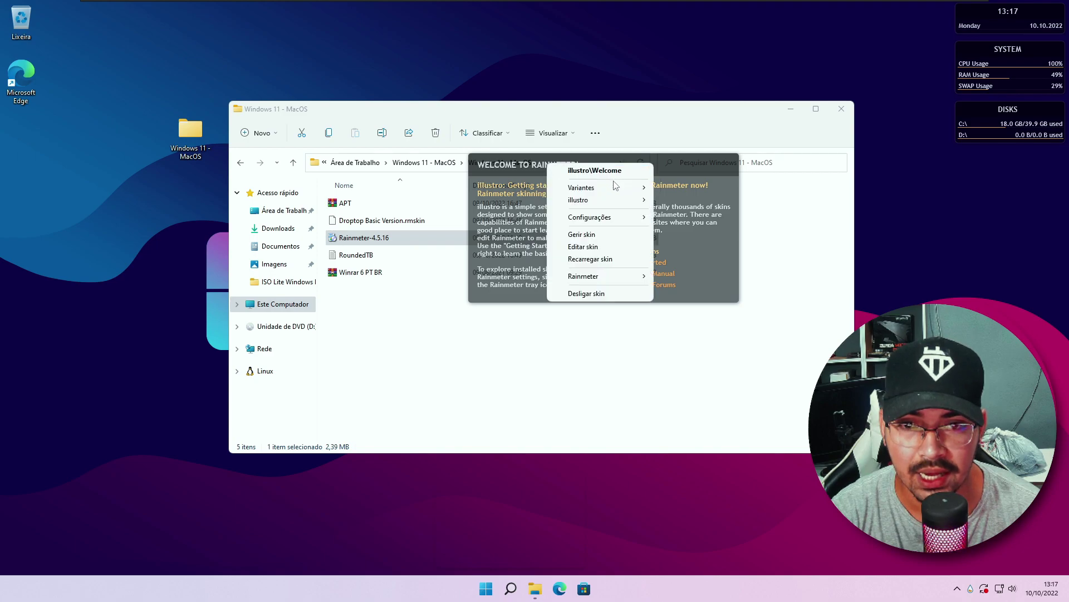
click(605, 294)
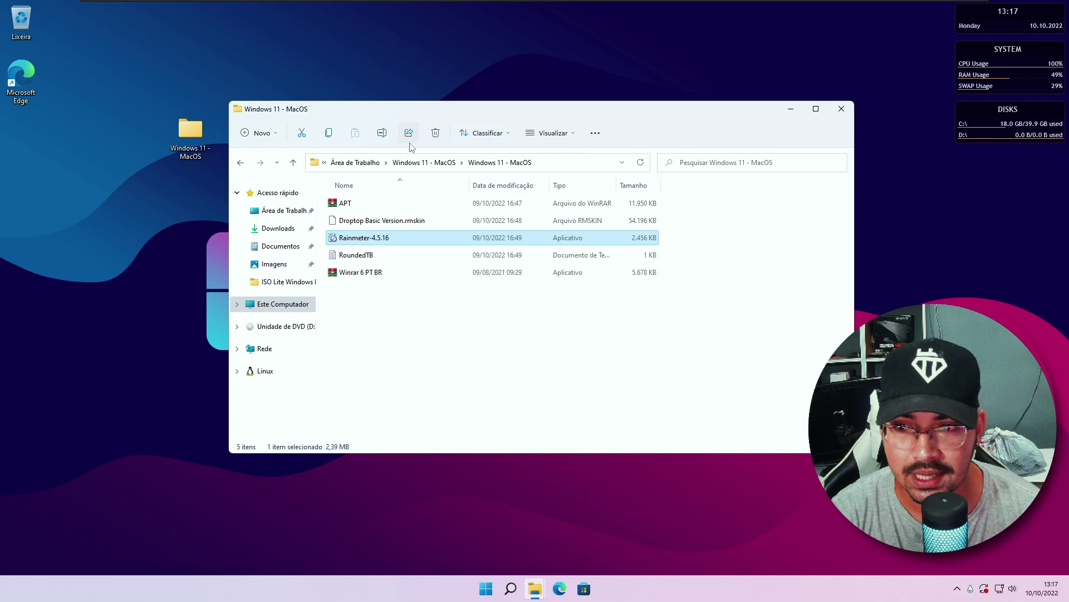
Step: Refresh the folder, extract APT here, and select Droptop Basic Version.rmskin
right_click(385, 304)
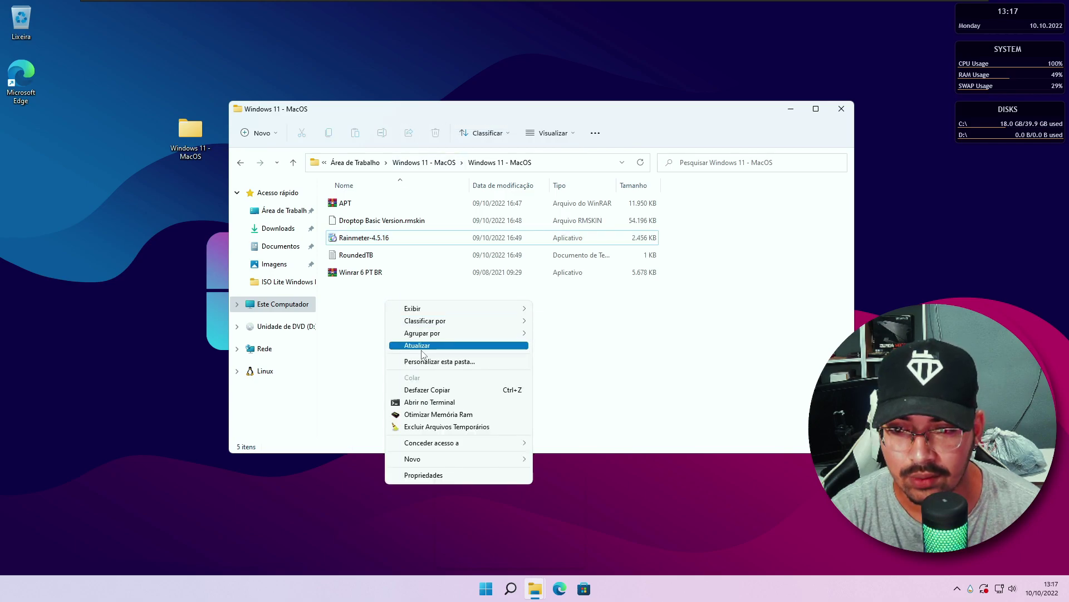
click(422, 346)
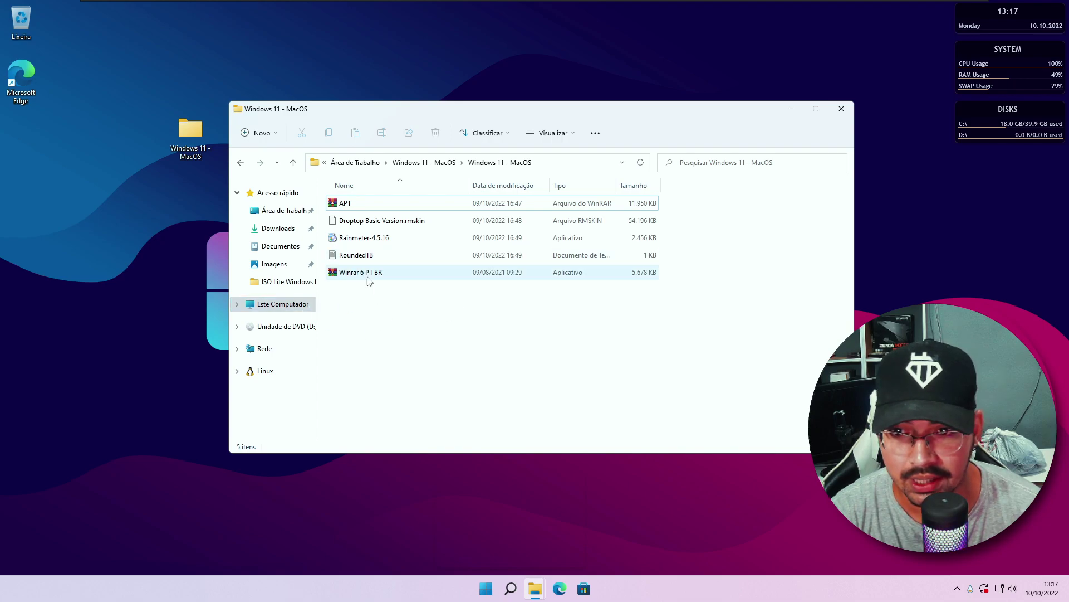
click(346, 206)
right_click(345, 206)
click(668, 368)
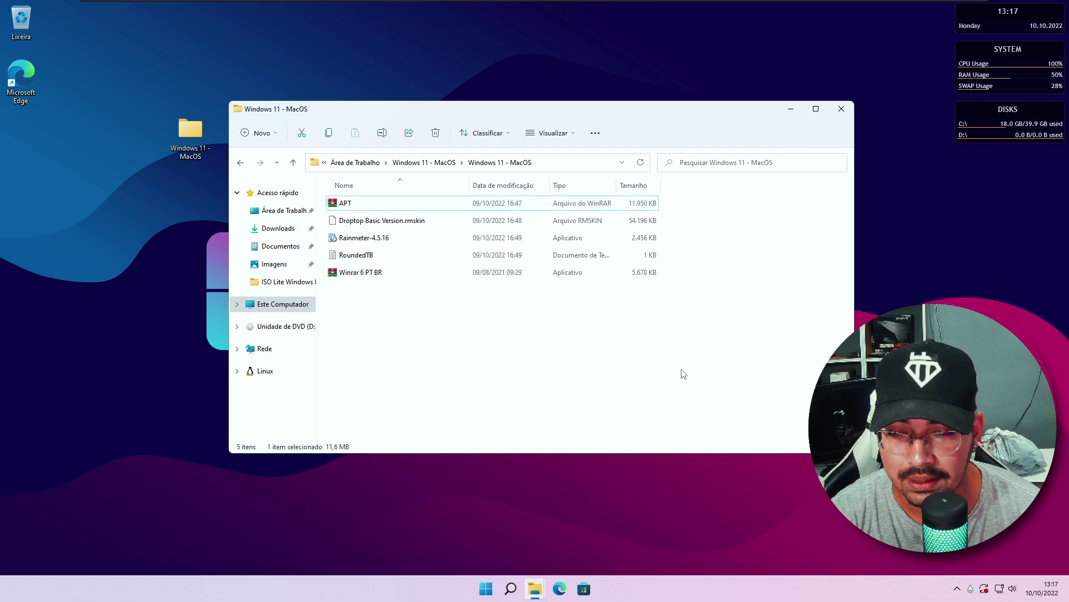
right_click(340, 209)
click(386, 282)
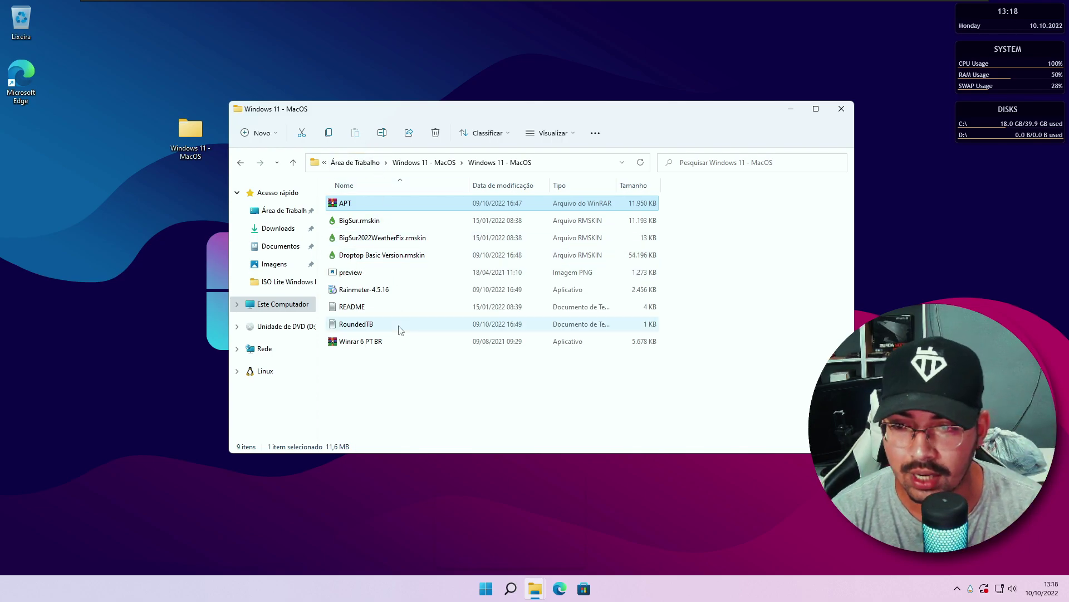
click(399, 358)
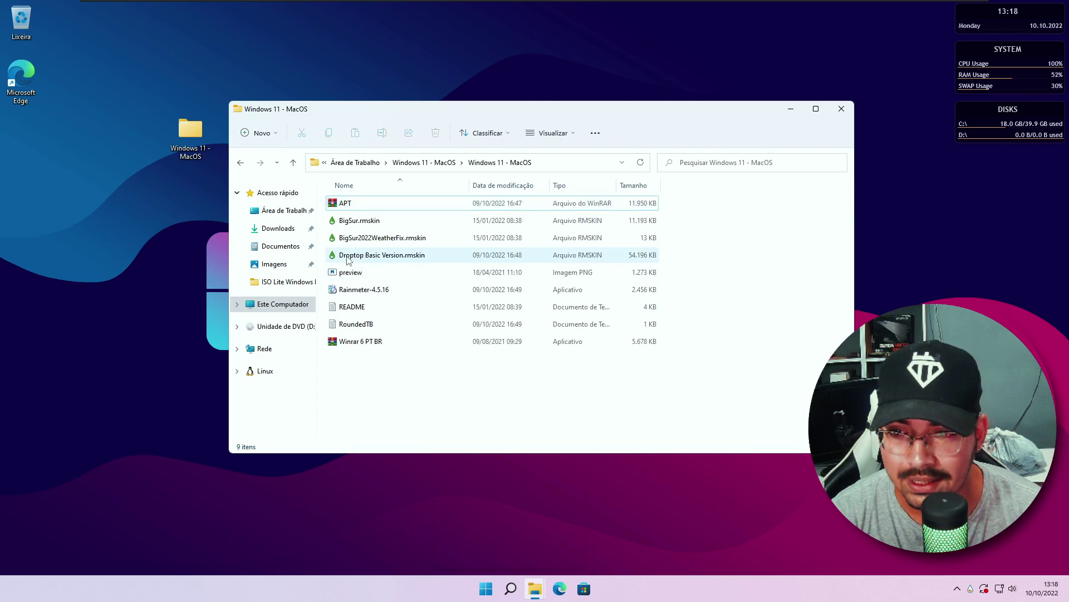
click(369, 258)
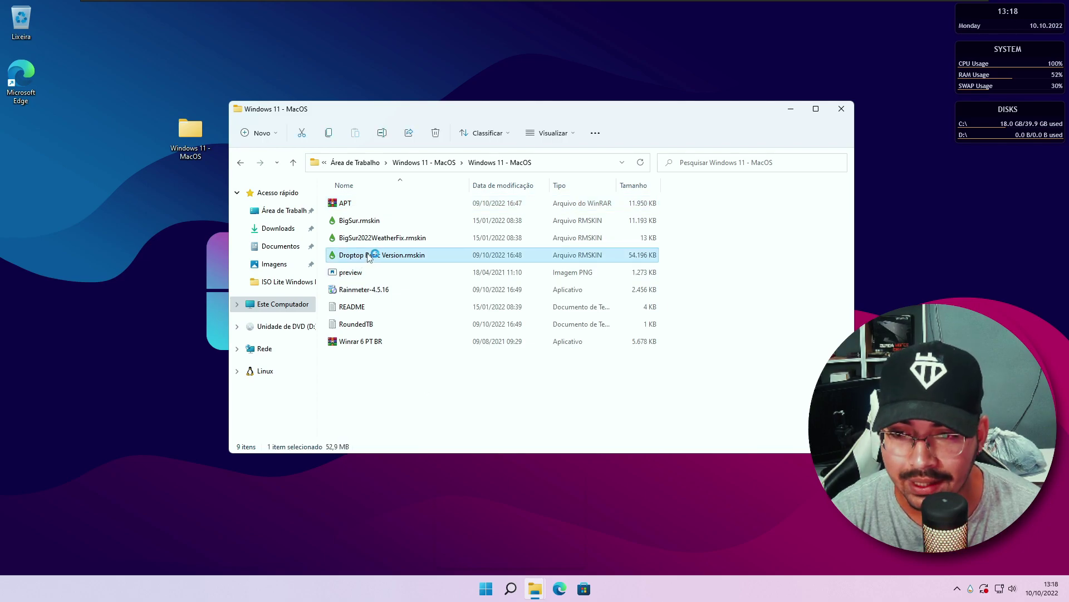
Step: Install the Droptop Basic Version.rmskin skins and plugins with included skins loaded
double_click(370, 258)
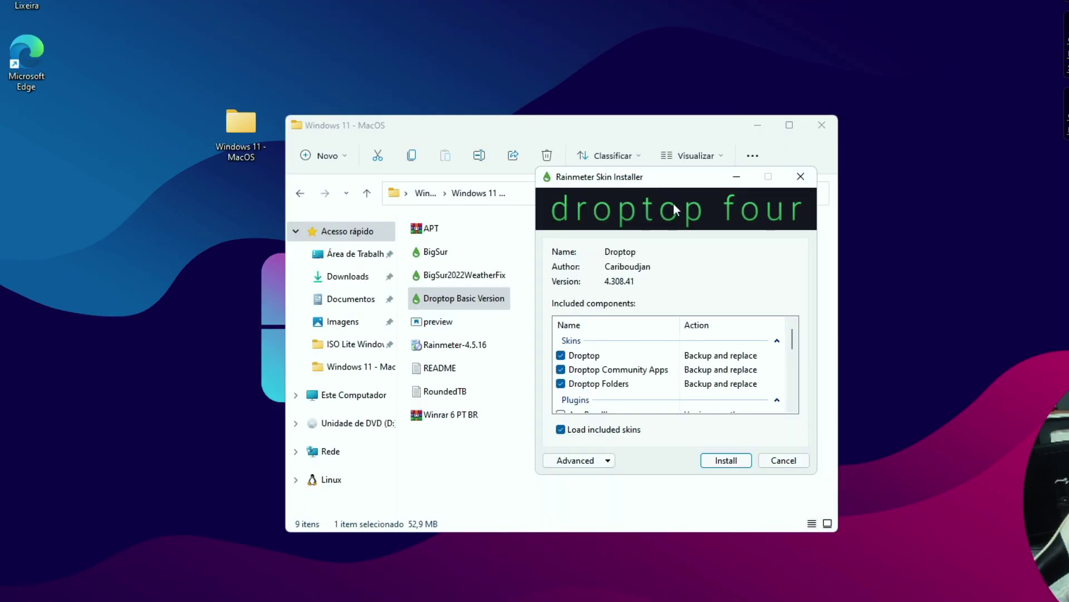
scroll(672, 337, down, 5)
scroll(674, 344, down, 5)
scroll(677, 359, up, 4)
scroll(681, 379, up, 5)
scroll(679, 354, down, 2)
scroll(682, 360, up, 2)
scroll(604, 388, down, 5)
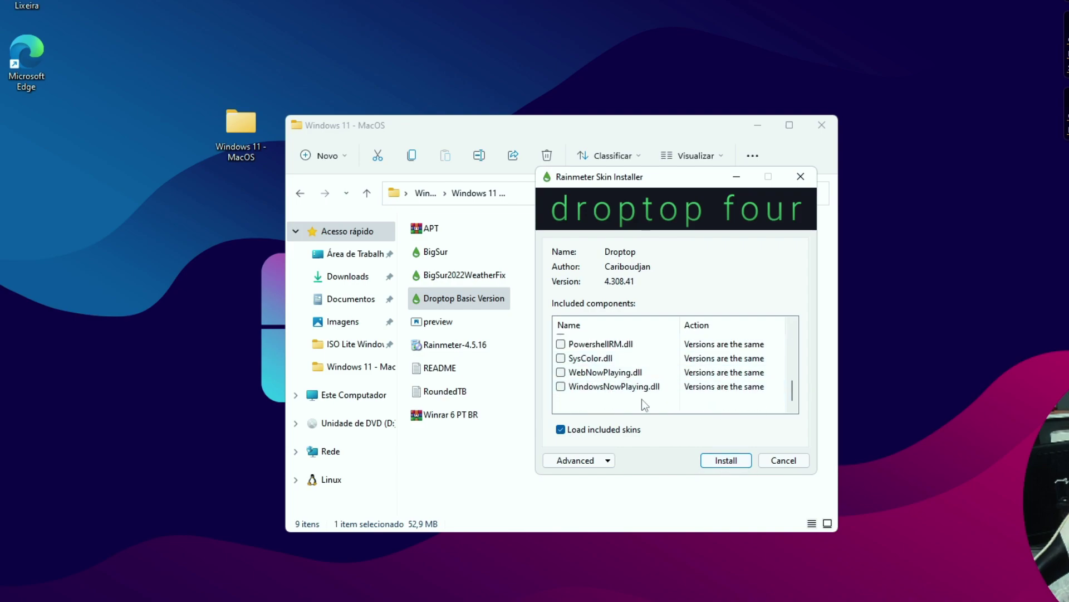
scroll(602, 386, up, 3)
scroll(585, 384, up, 2)
scroll(578, 383, down, 3)
scroll(577, 376, down, 2)
scroll(576, 381, down, 2)
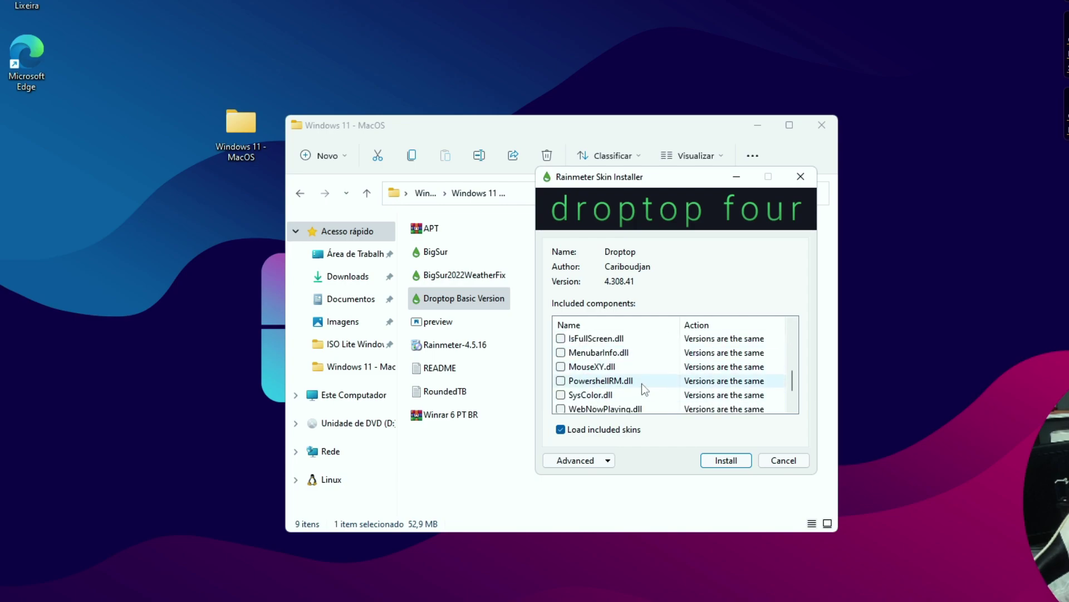
scroll(635, 381, up, 3)
scroll(614, 380, up, 2)
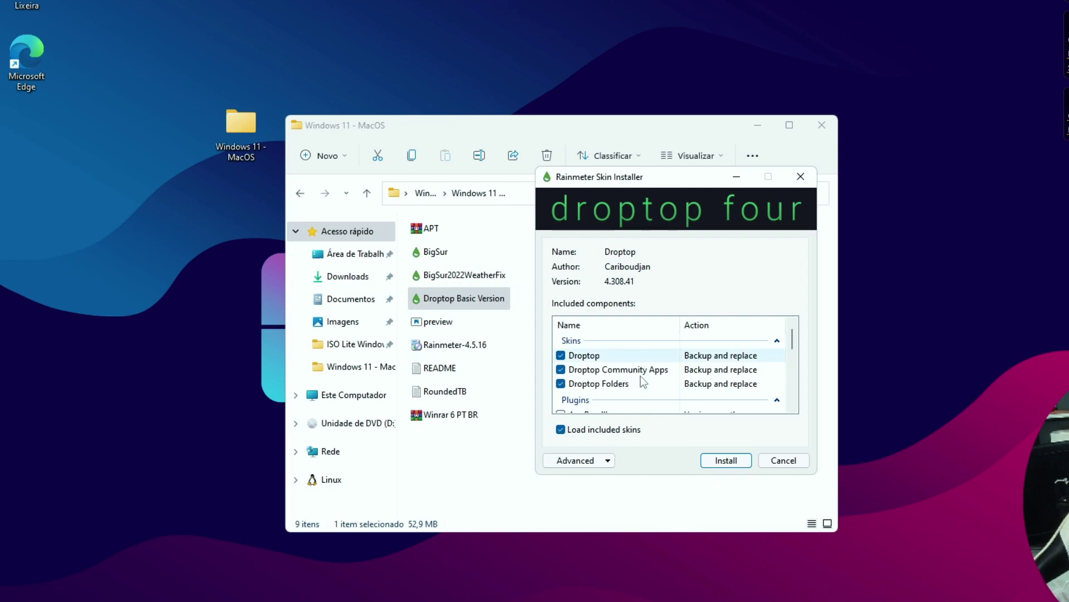
click(719, 465)
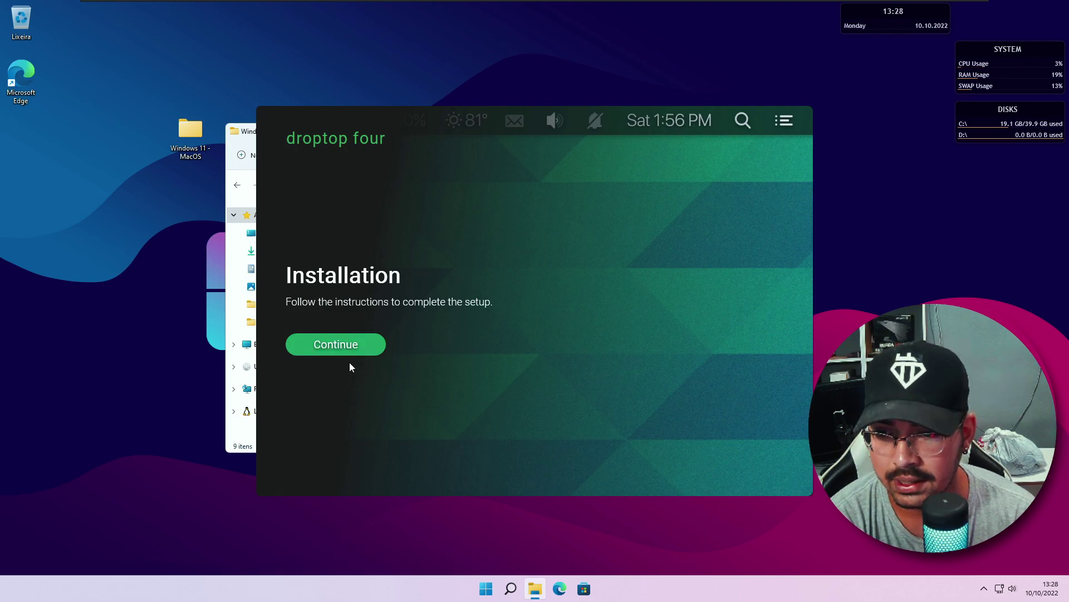
Step: Begin the Droptop Four setup, select Português and confirm with Continuar
click(341, 349)
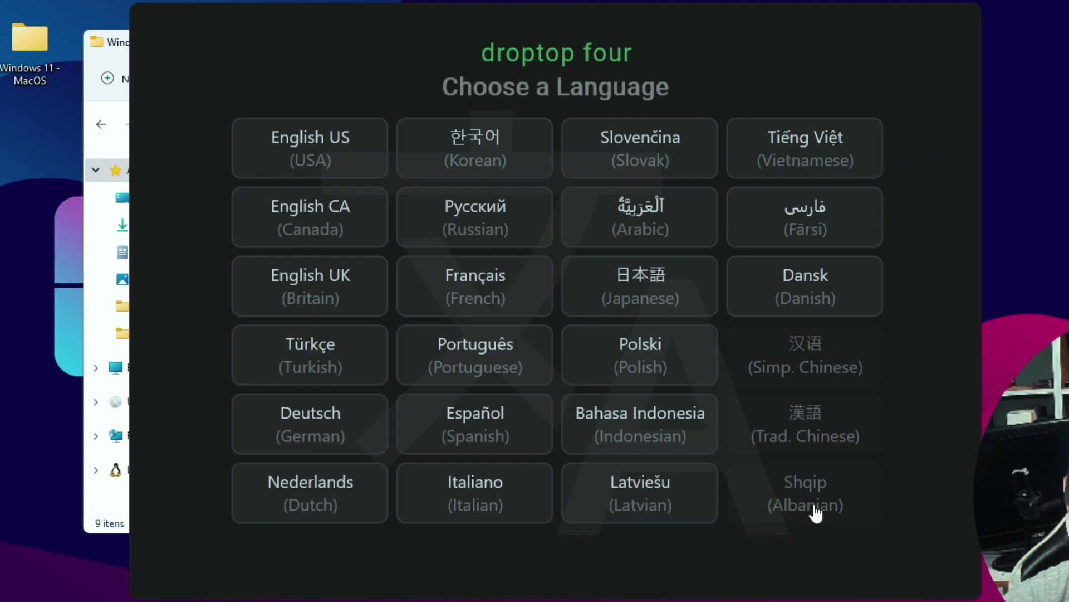
click(455, 364)
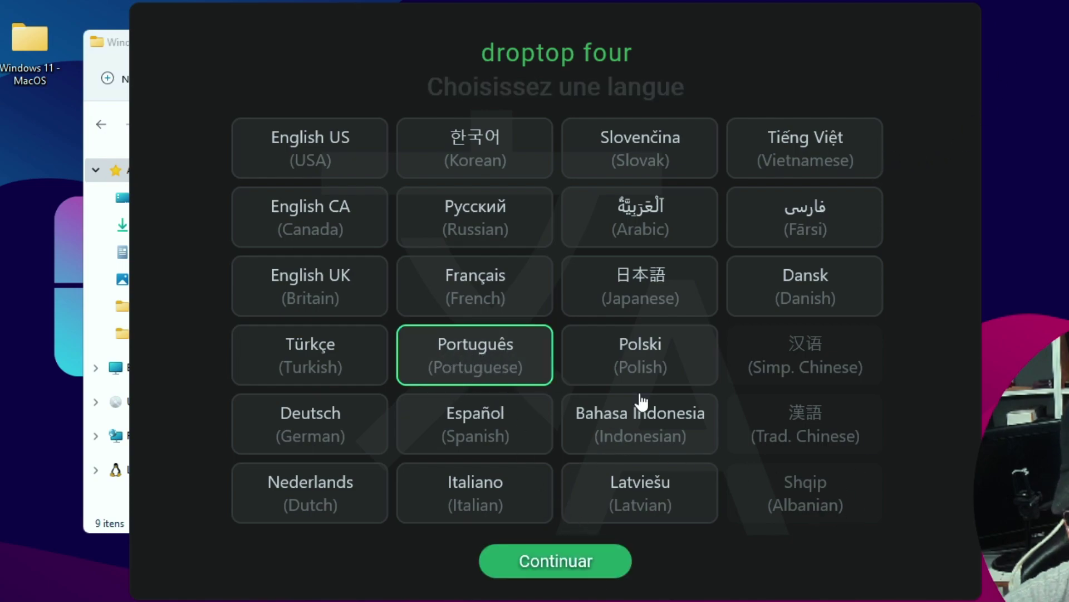
click(529, 568)
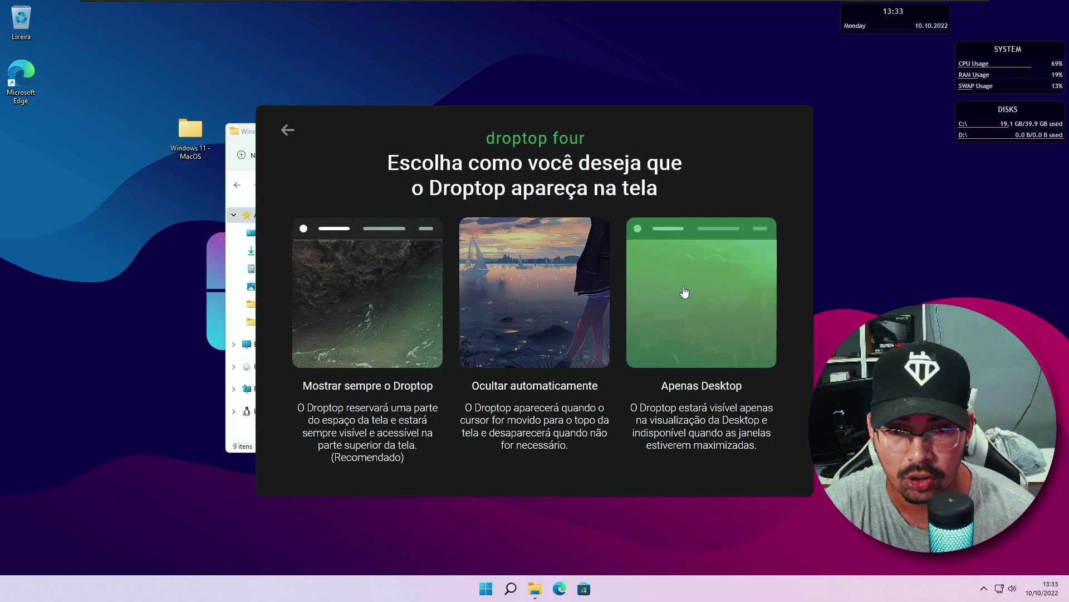
Step: Pick the 'Apenas Desktop' display option so the menu bar shows only on the desktop
click(712, 276)
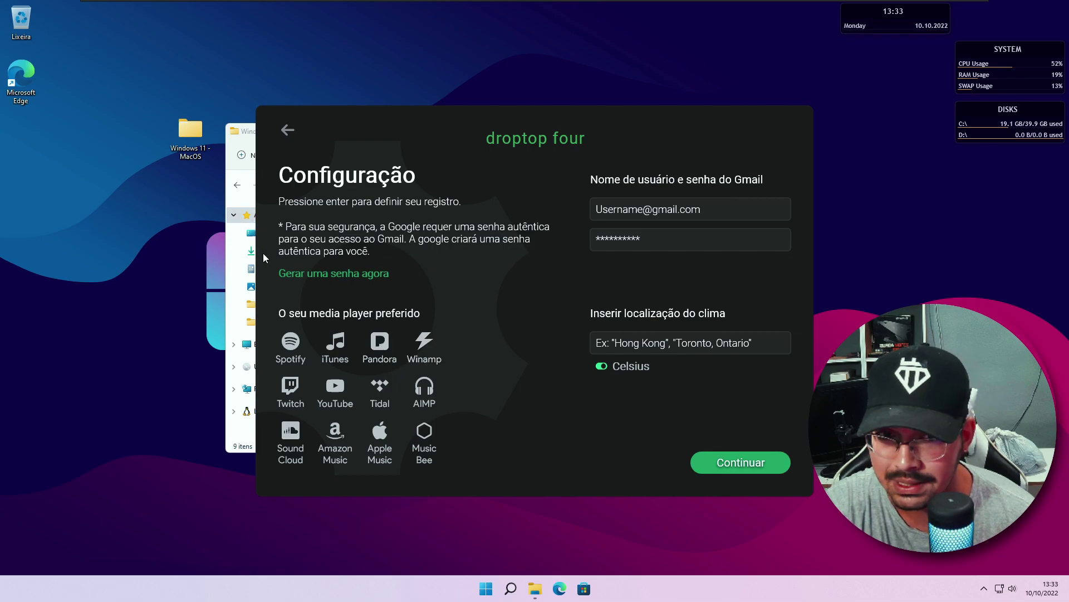
Step: Accept the default configuration and pick the Apple logo as the home button
click(742, 466)
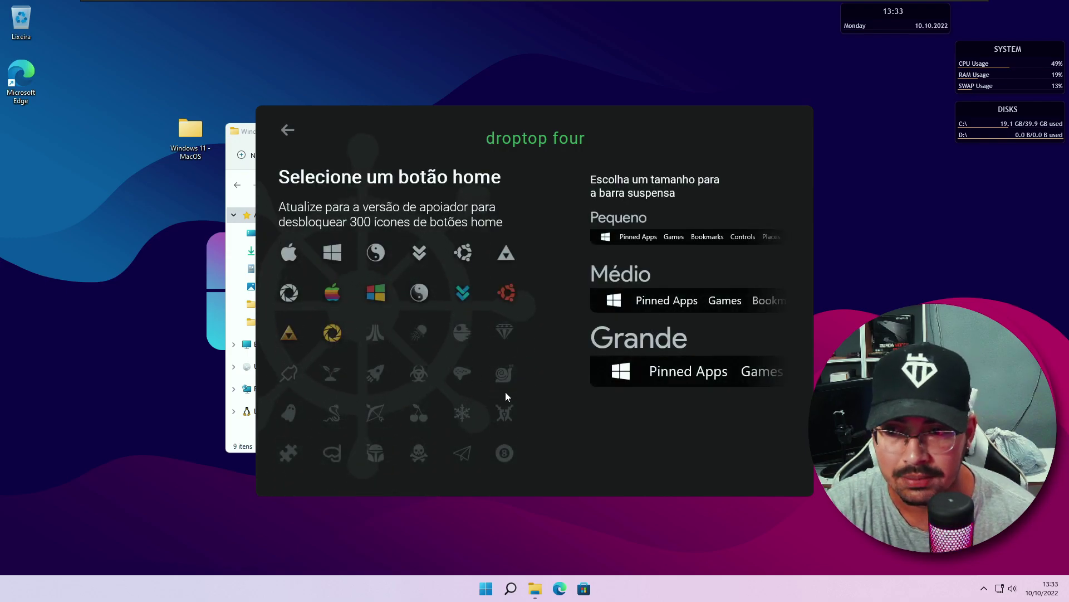
click(463, 252)
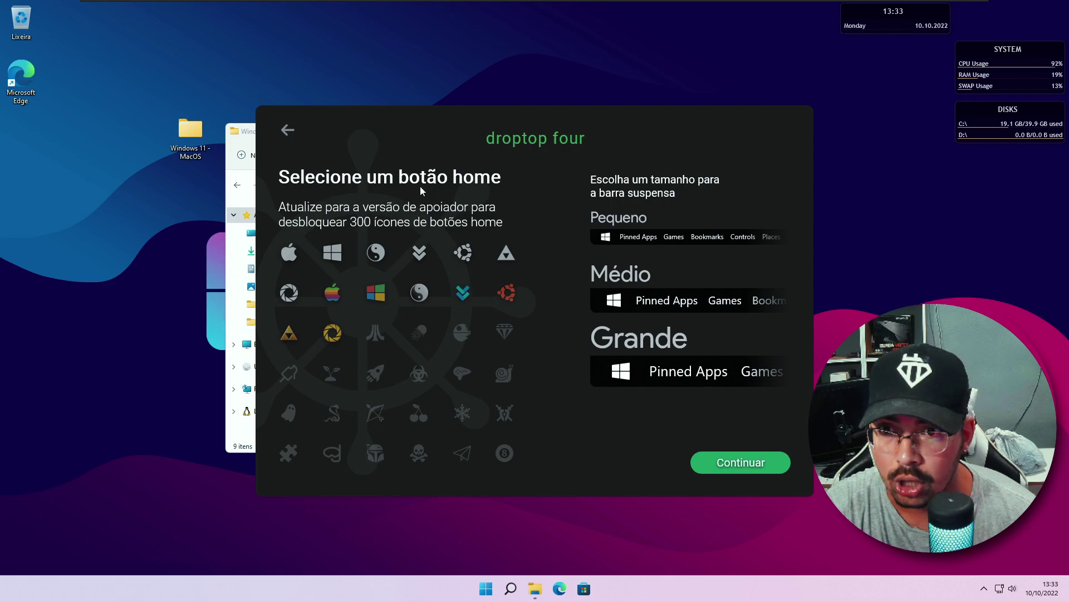
click(289, 254)
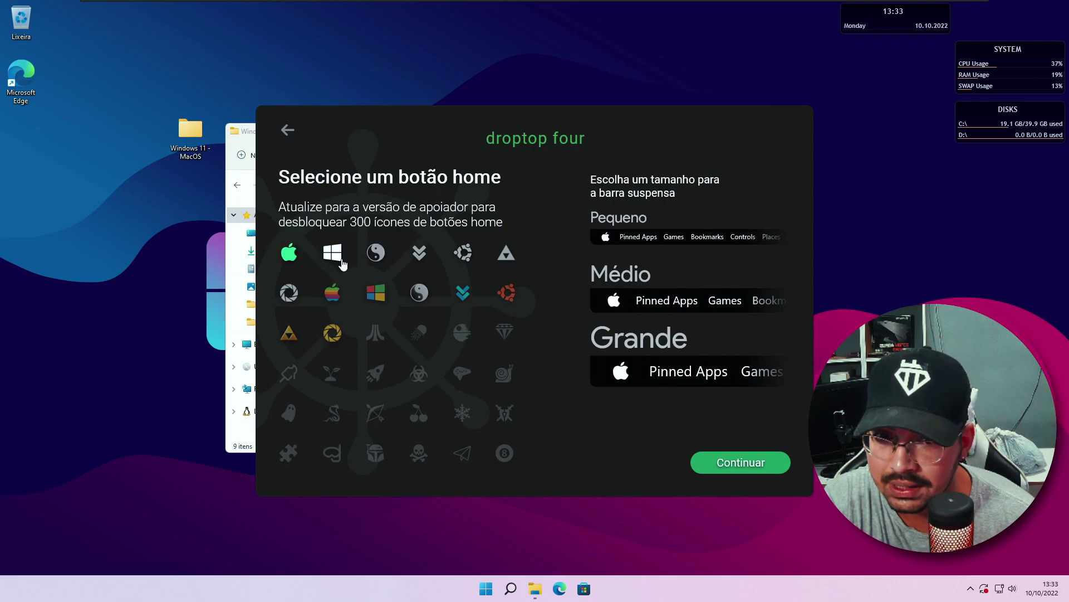
click(729, 462)
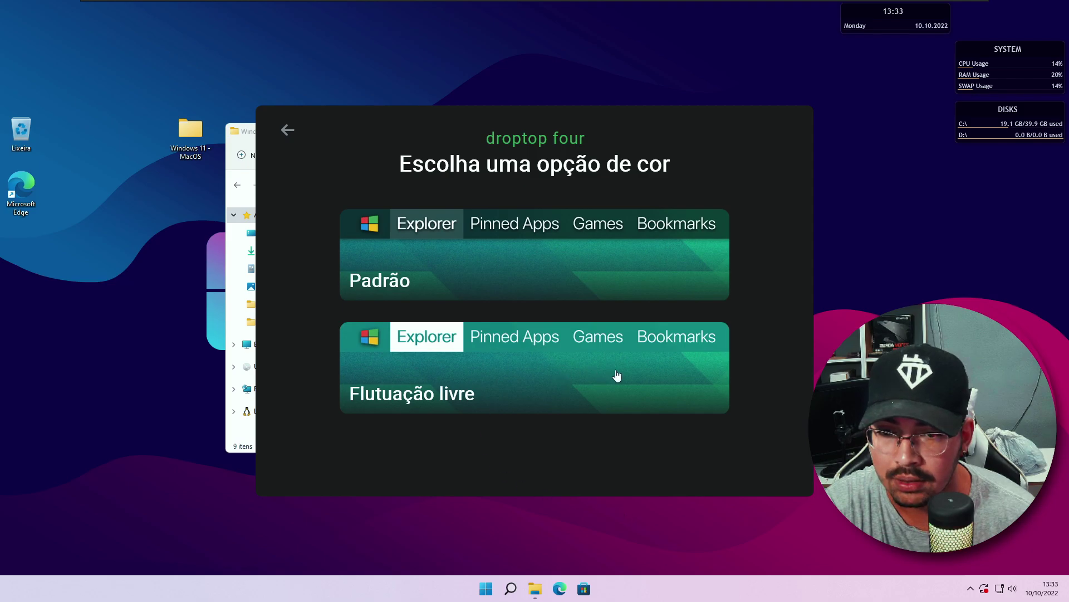
Step: Pick the 'Flutuação livre' colour style, choose 'Talvez depois' for the upgrade, and finish setup
click(506, 374)
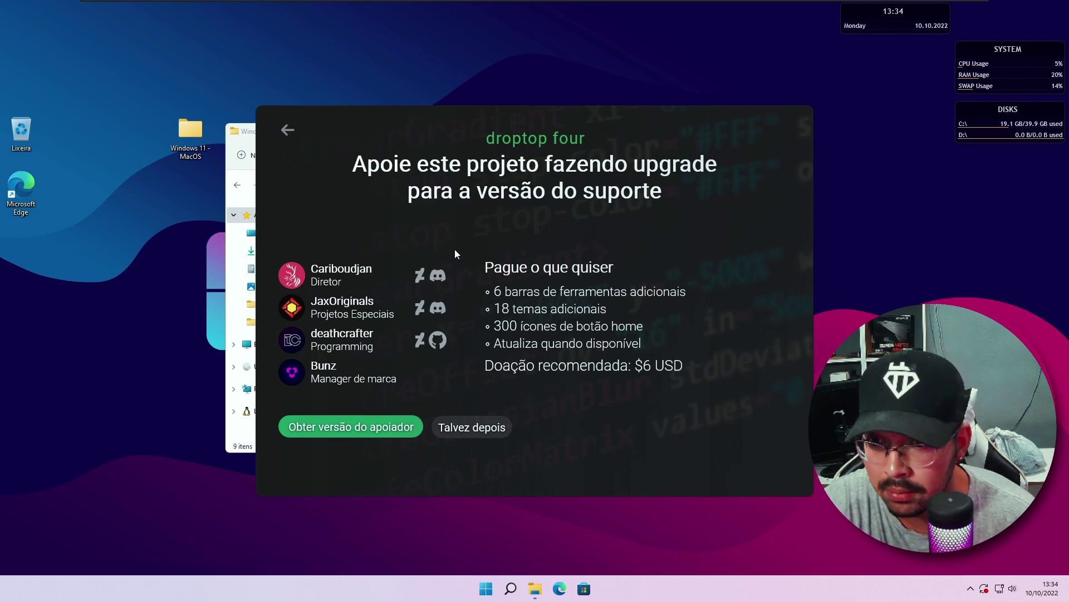
click(483, 438)
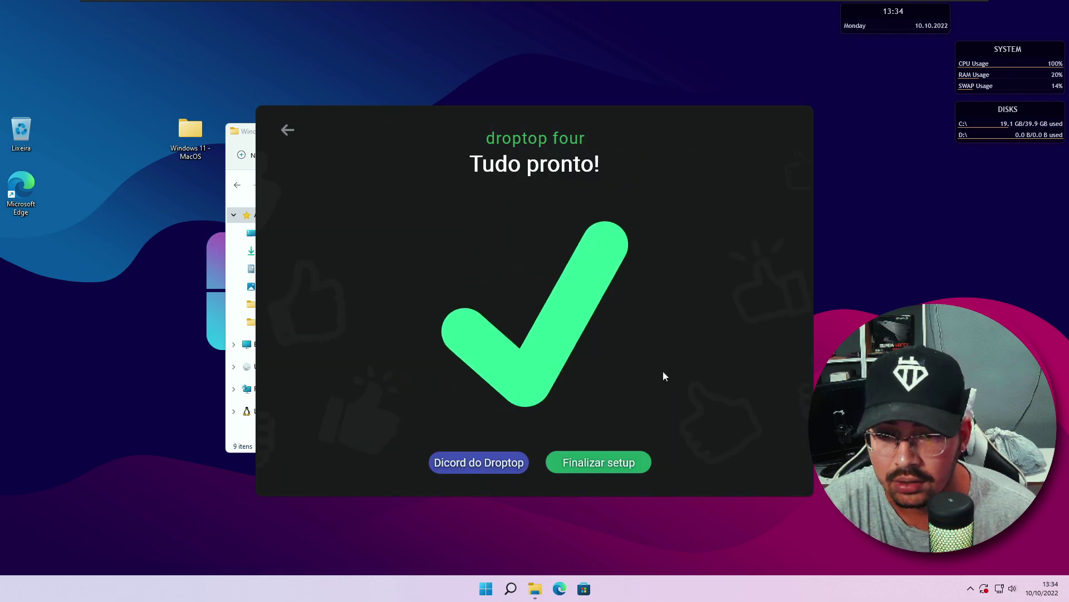
click(625, 471)
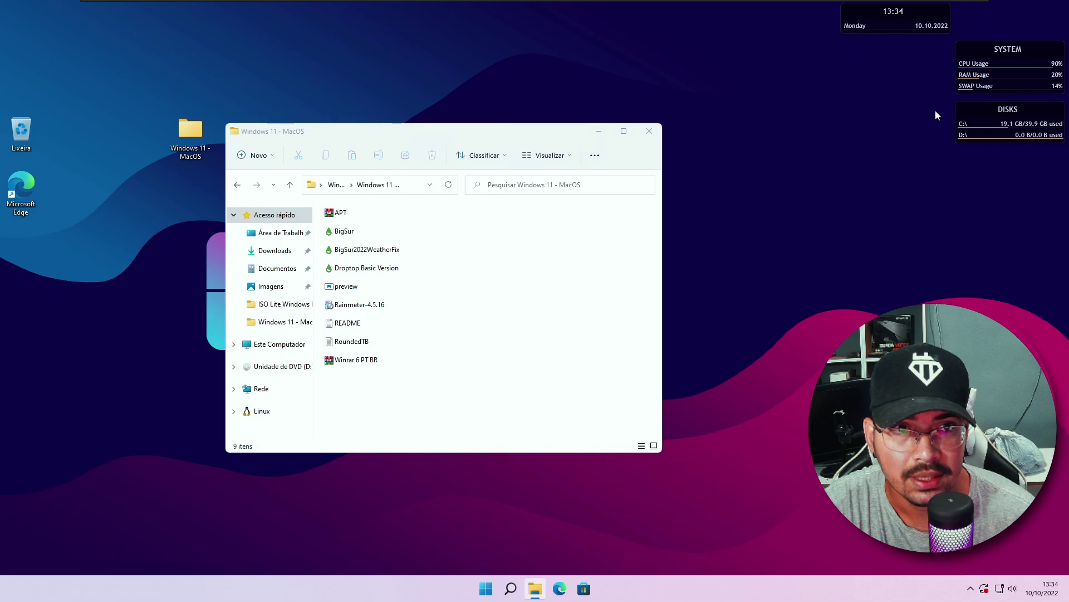
Step: Move the clock below DISKS, allow firewall access, skip the tutorial, and select BigSur2022WeatherFix
mouse_move(892, 9)
mouse_down()
mouse_move(934, 114)
mouse_move(1007, 161)
mouse_up()
click(609, 395)
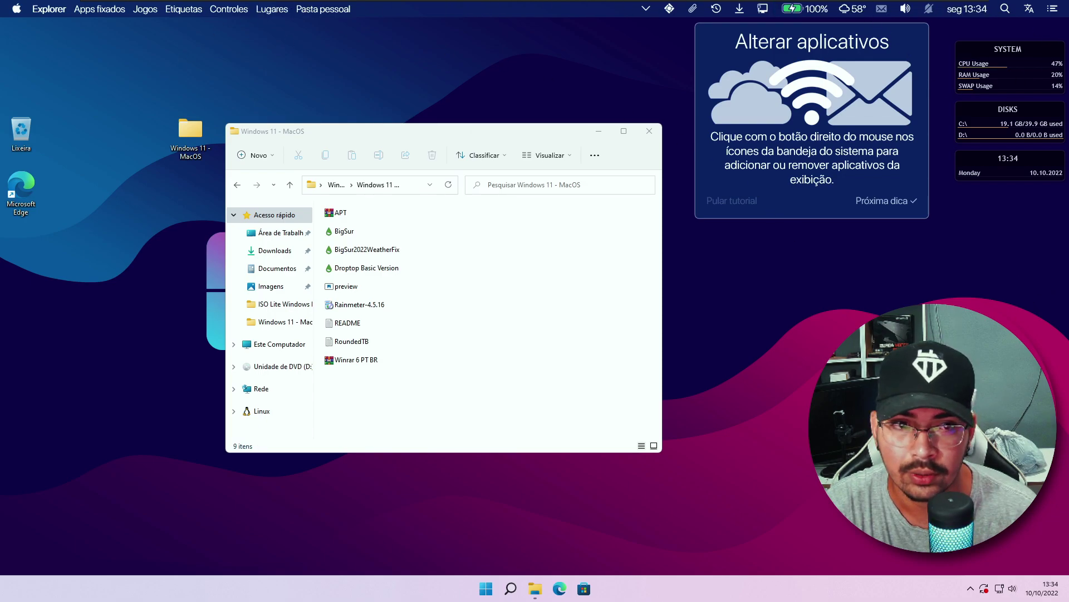
click(744, 205)
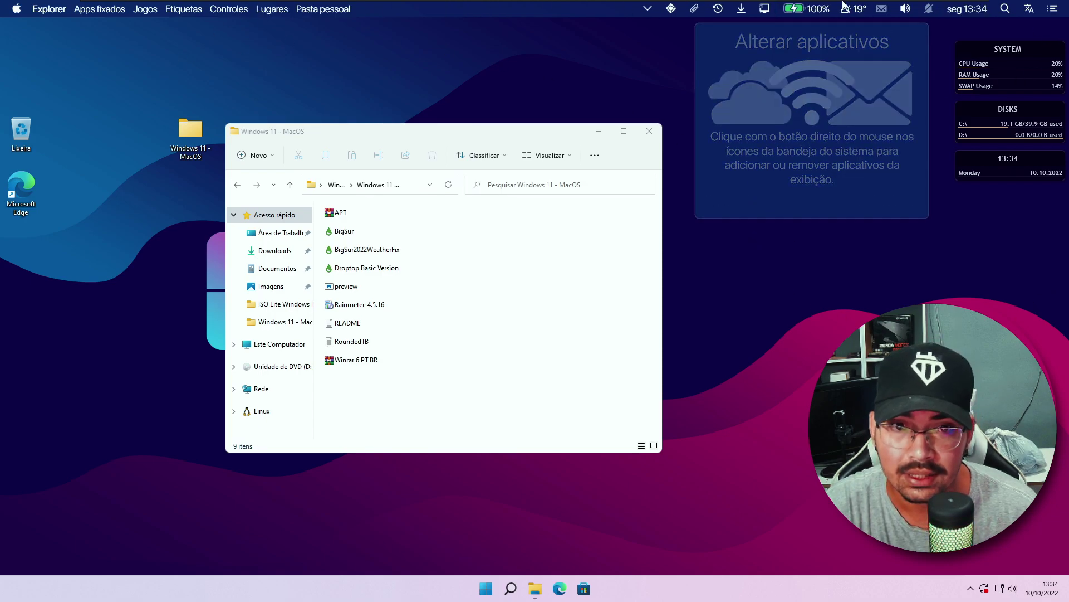
click(103, 16)
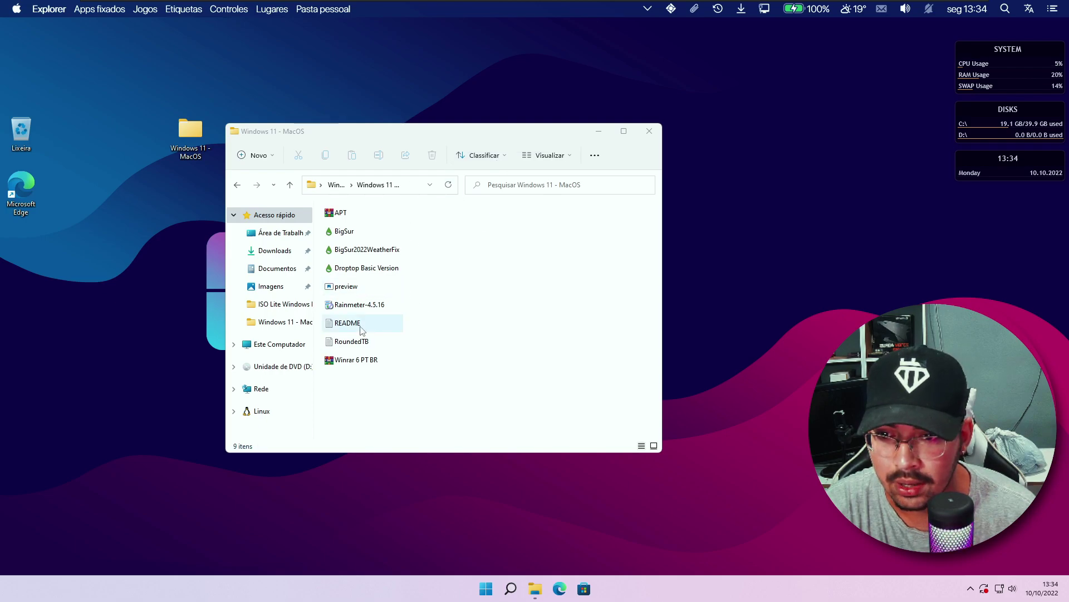
click(389, 250)
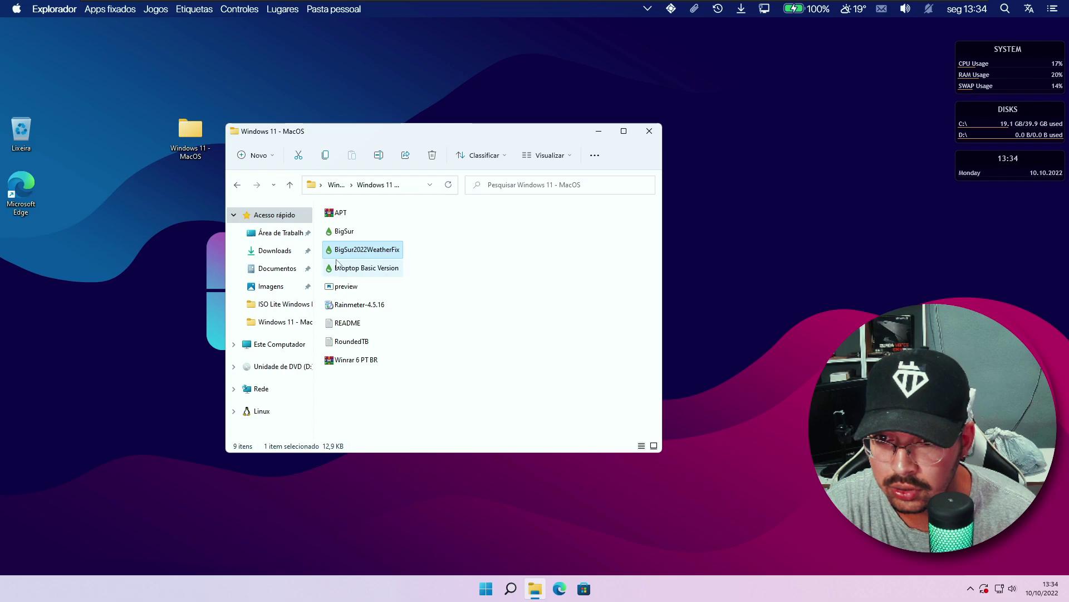
Step: Open the BigSur2022WeatherFix package and install it with the Rainmeter Skin Installer
double_click(350, 251)
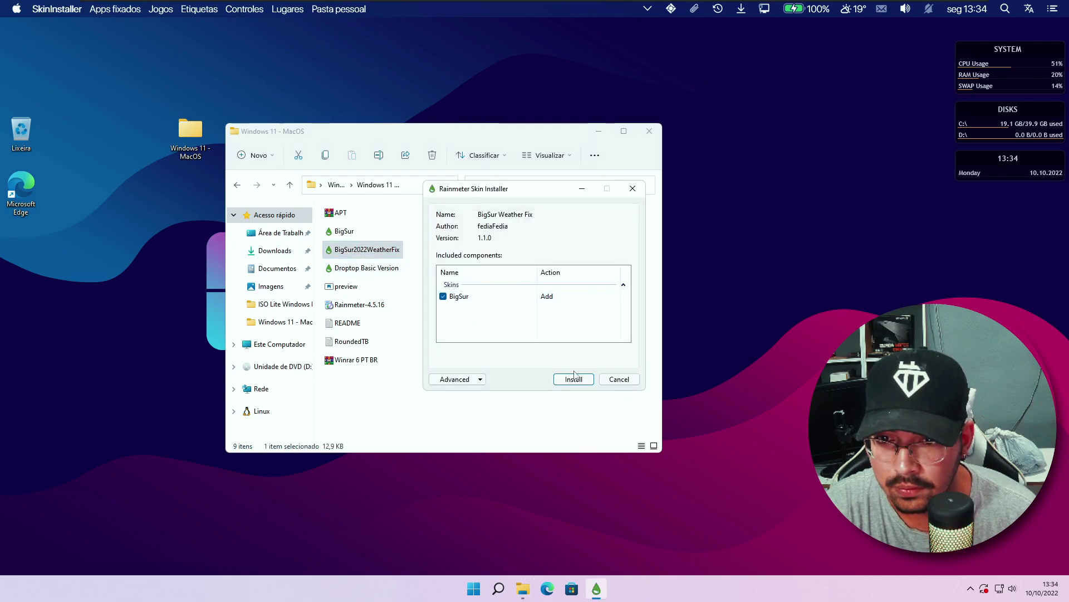
click(573, 379)
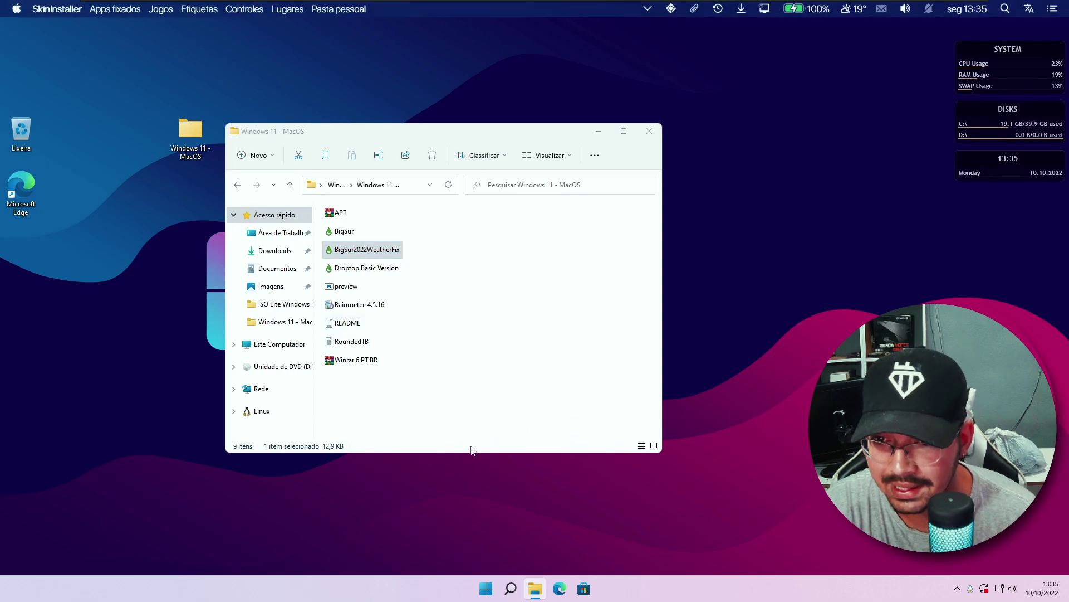
Step: Install the Big Sur RC1 package, apply its theme settings, and choose the first layout
click(345, 233)
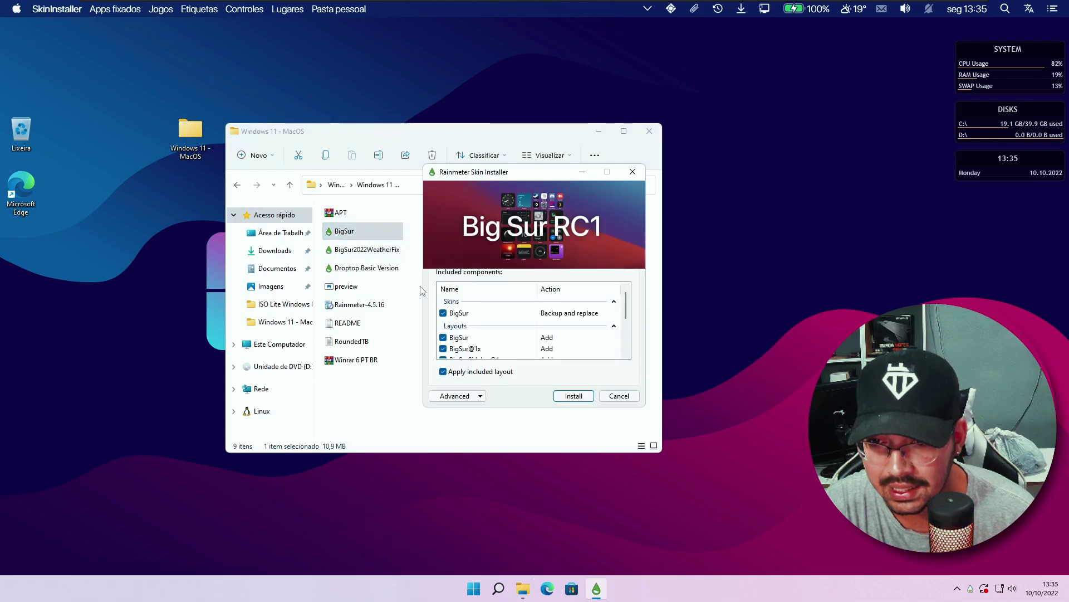
click(575, 399)
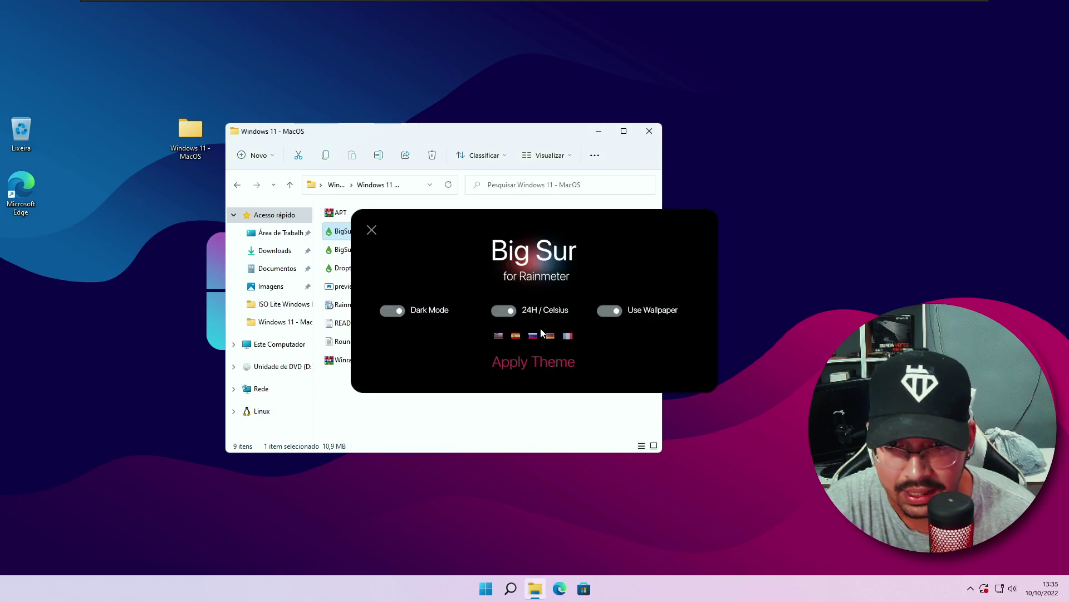
click(542, 364)
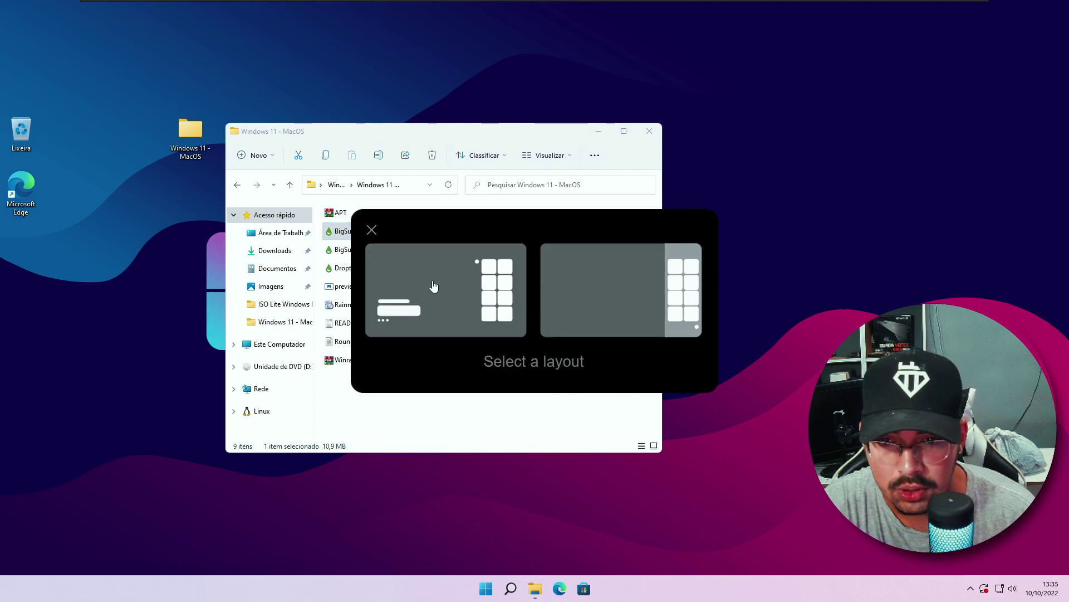
click(456, 296)
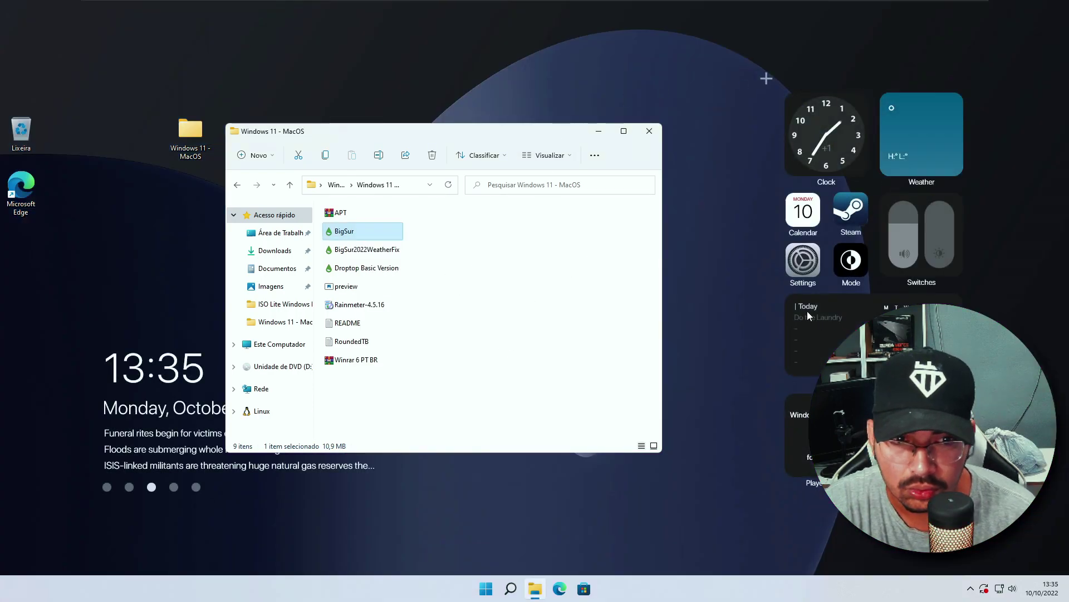
Step: Set the purple wave picture from Imagens as the desktop wallpaper
click(272, 286)
right_click(340, 245)
click(388, 295)
key(alt+Left)
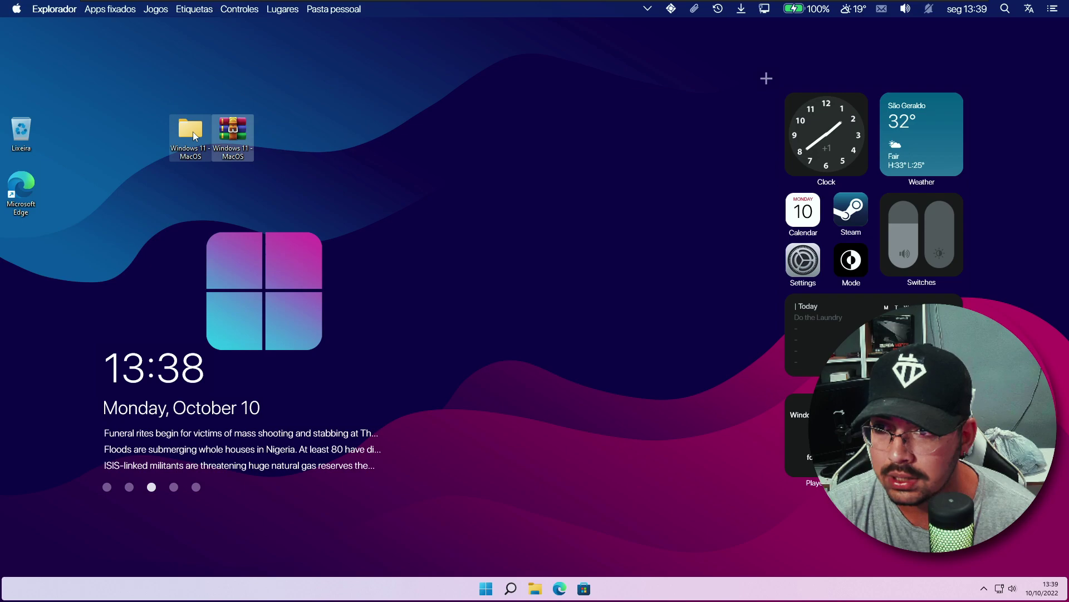
Step: Permanently delete the two selected Windows 11 - MacOS desktop items
right_click(194, 132)
click(232, 358)
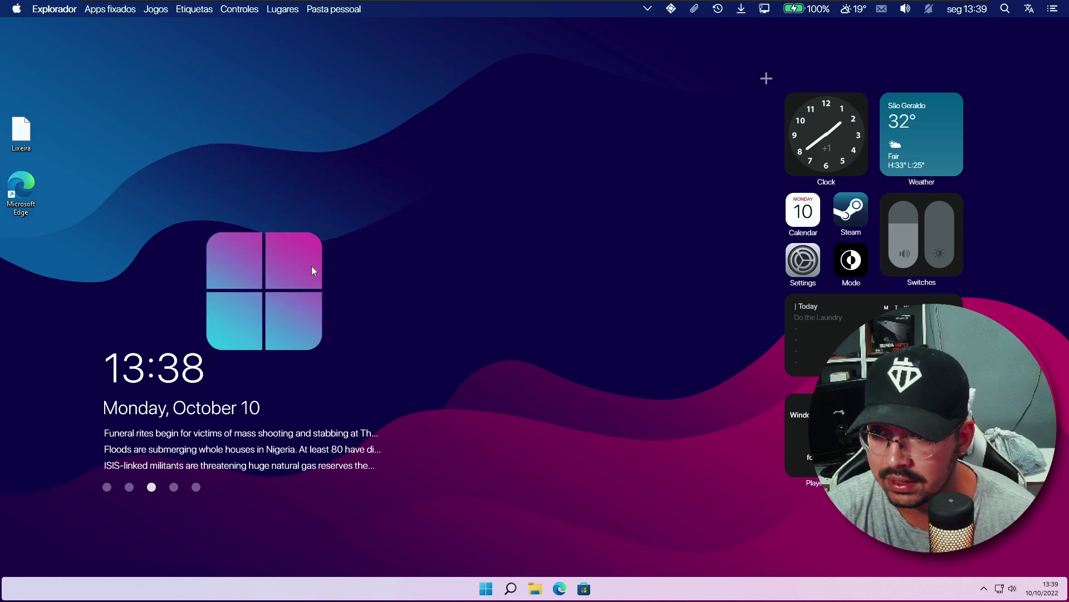
right_click(25, 124)
click(56, 148)
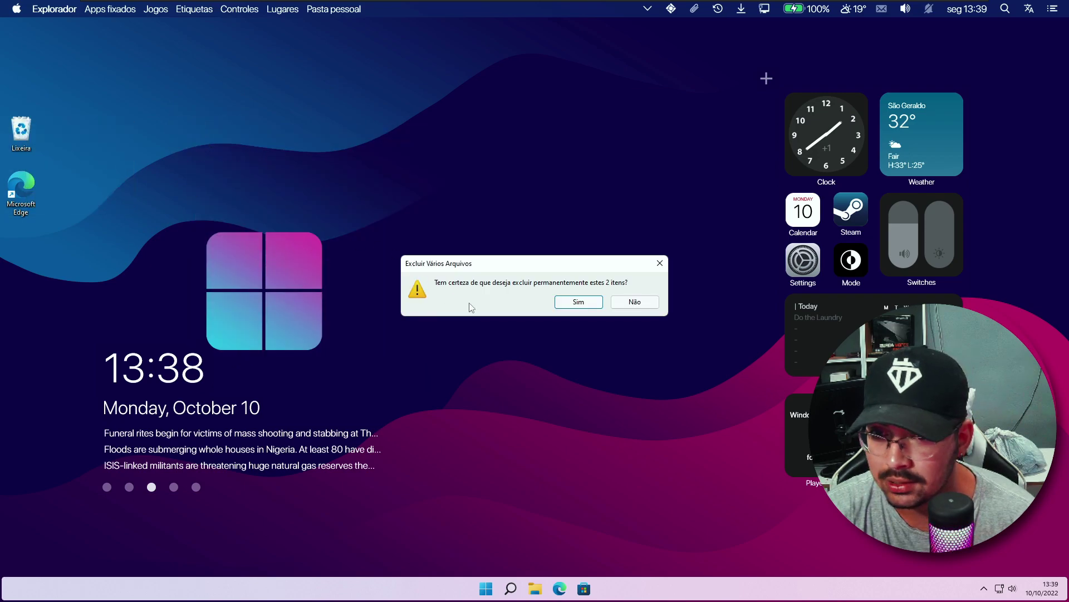
click(576, 304)
Step: Close the Steam shortcut widget and move the Edge shortcut into the empty widget slot
mouse_move(21, 189)
mouse_down()
mouse_move(364, 204)
mouse_move(570, 197)
mouse_up()
drag(854, 227, 577, 167)
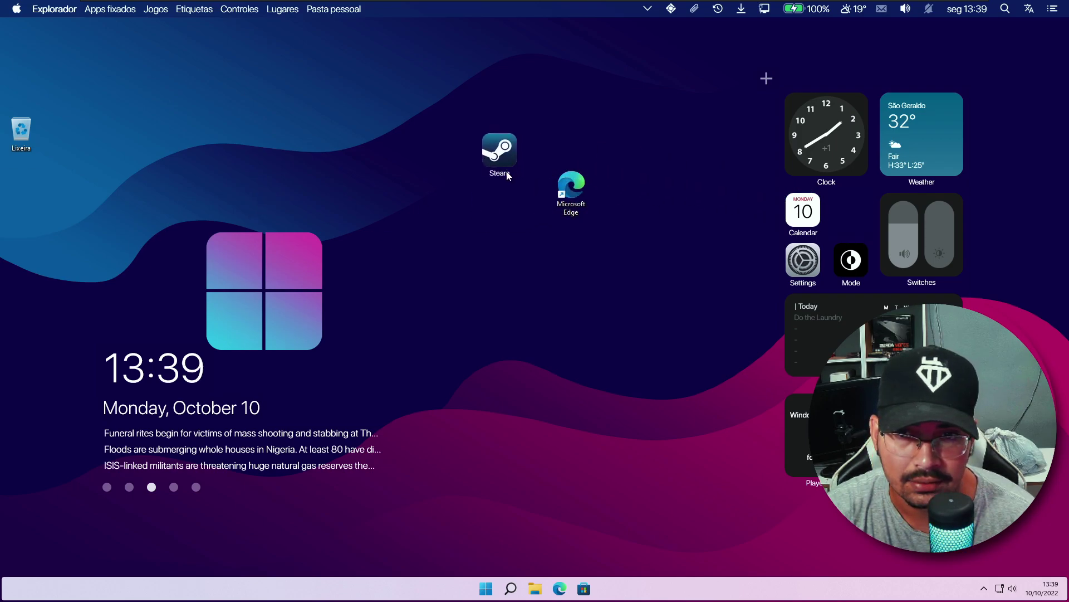
right_click(493, 157)
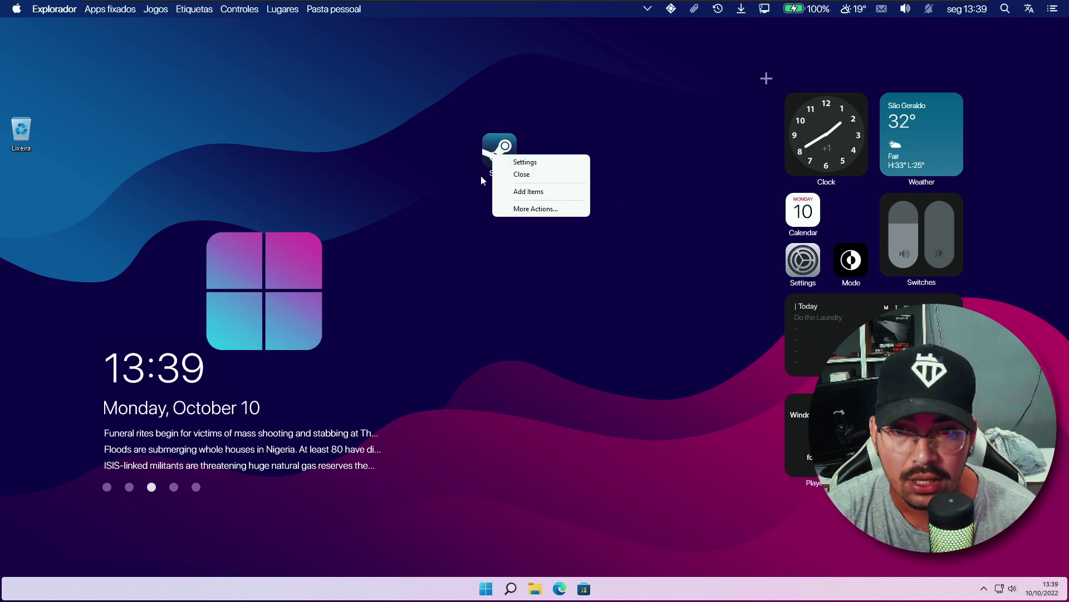
click(519, 174)
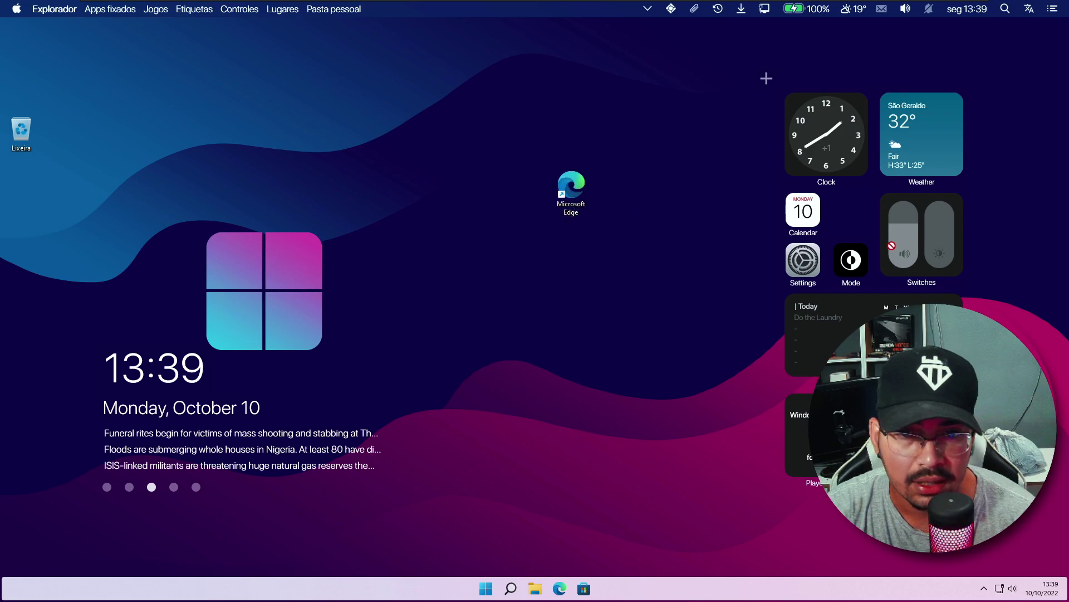
mouse_move(570, 188)
mouse_down()
mouse_move(851, 226)
mouse_move(844, 220)
mouse_up()
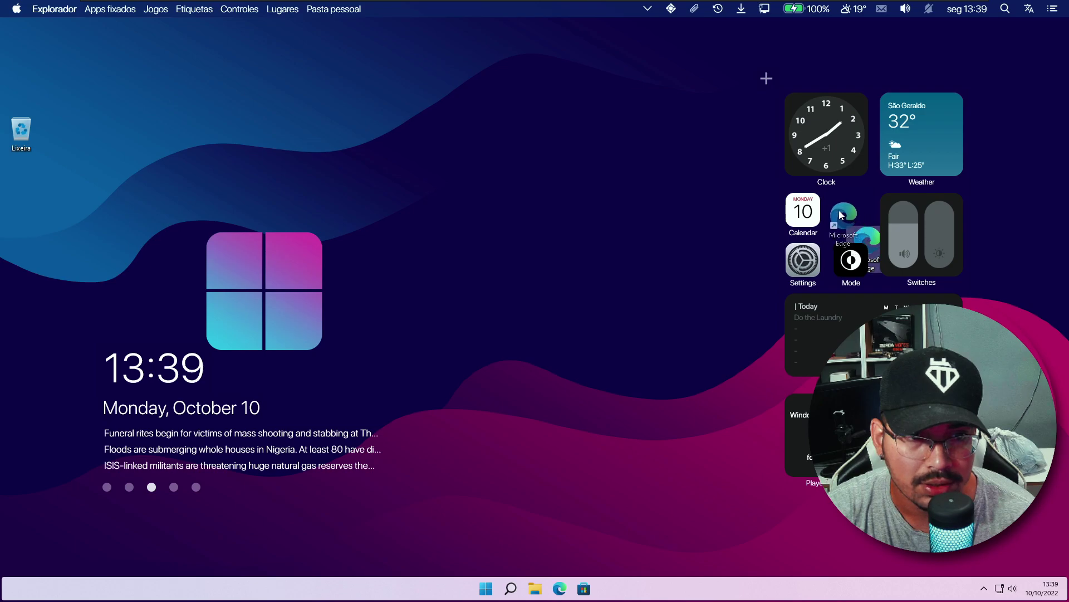
Step: Turn off 'Alinhar ícones à grade' and drop the Edge shortcut beside the Calendar widget
right_click(448, 181)
mouse_move(519, 189)
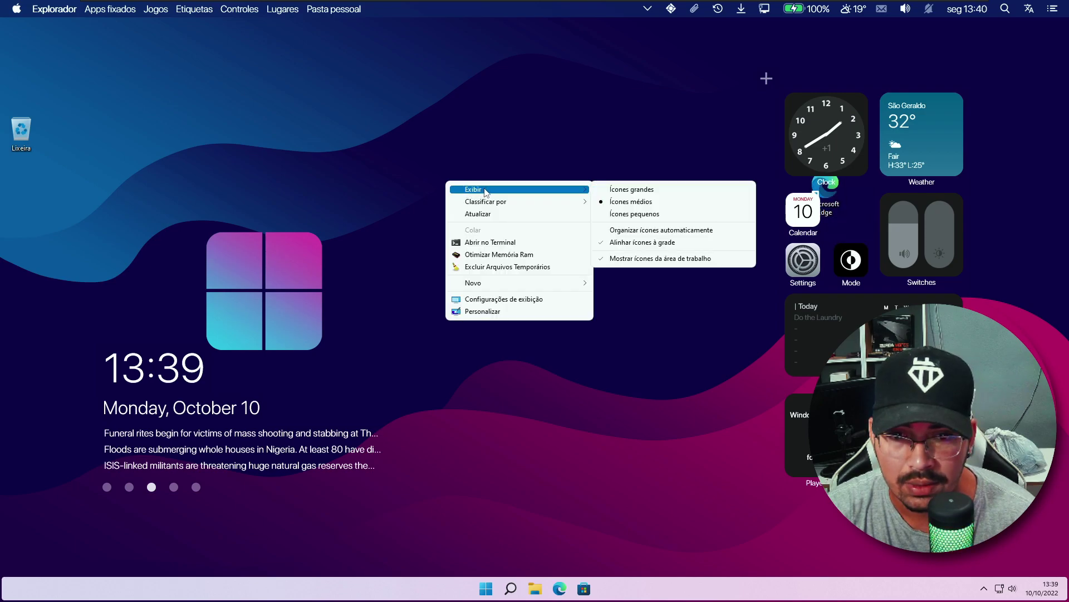
click(644, 244)
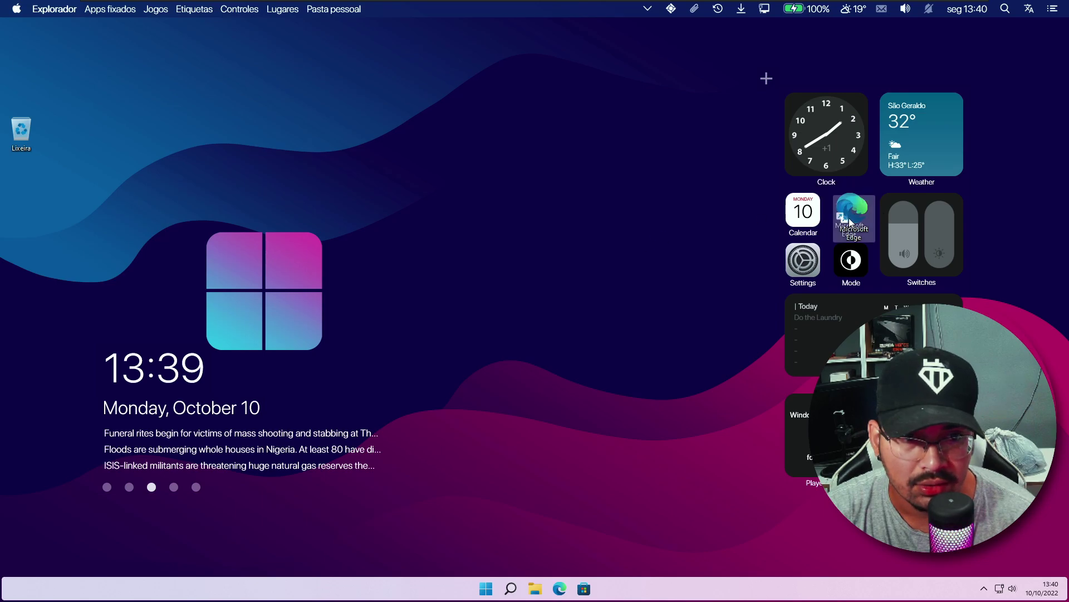
drag(848, 219, 844, 217)
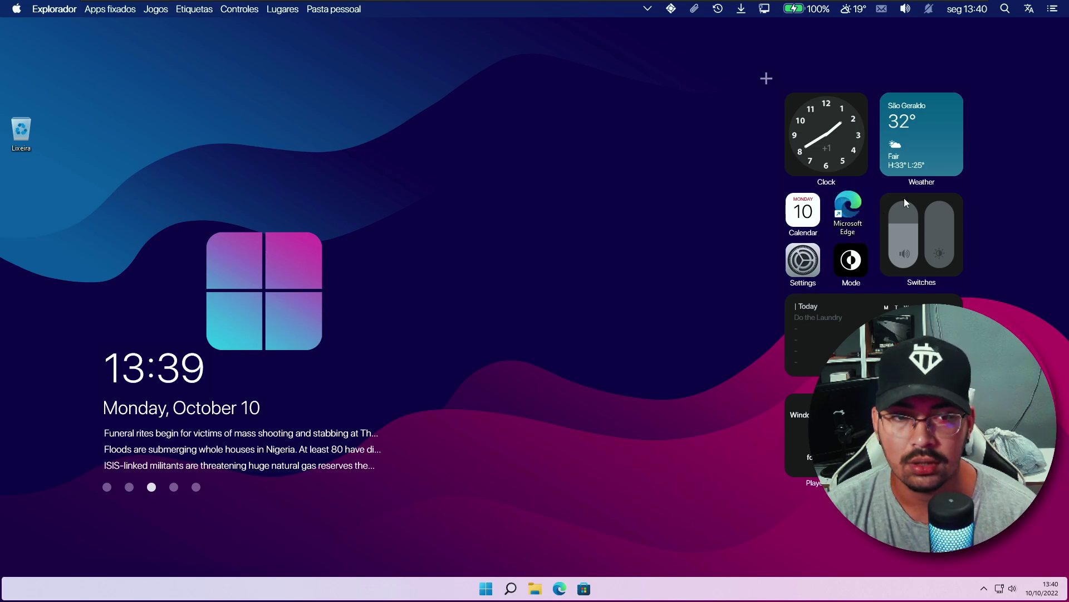
click(850, 221)
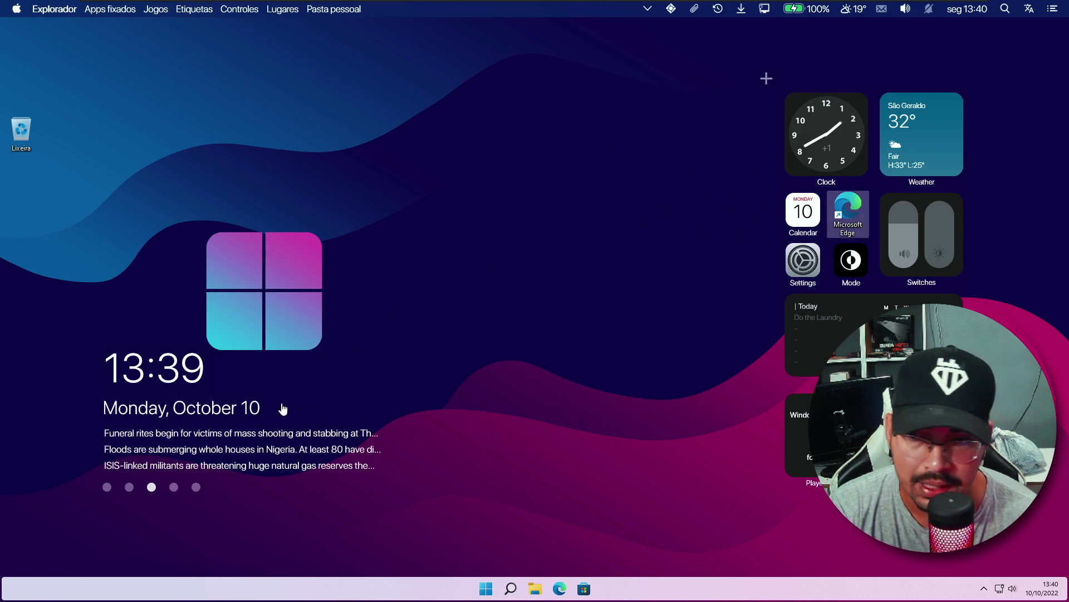
right_click(232, 428)
click(565, 201)
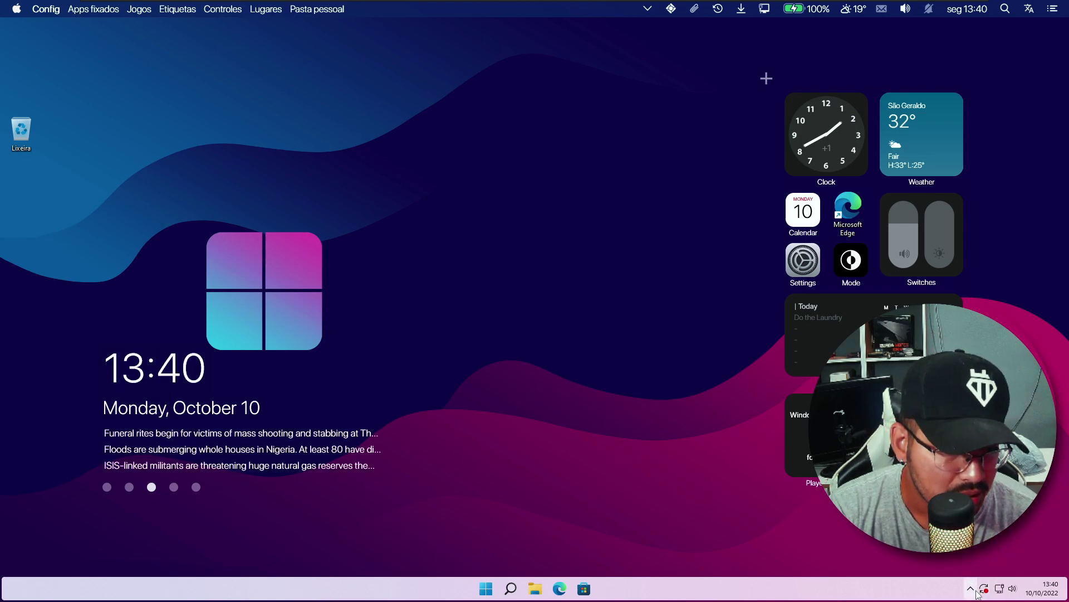
click(968, 556)
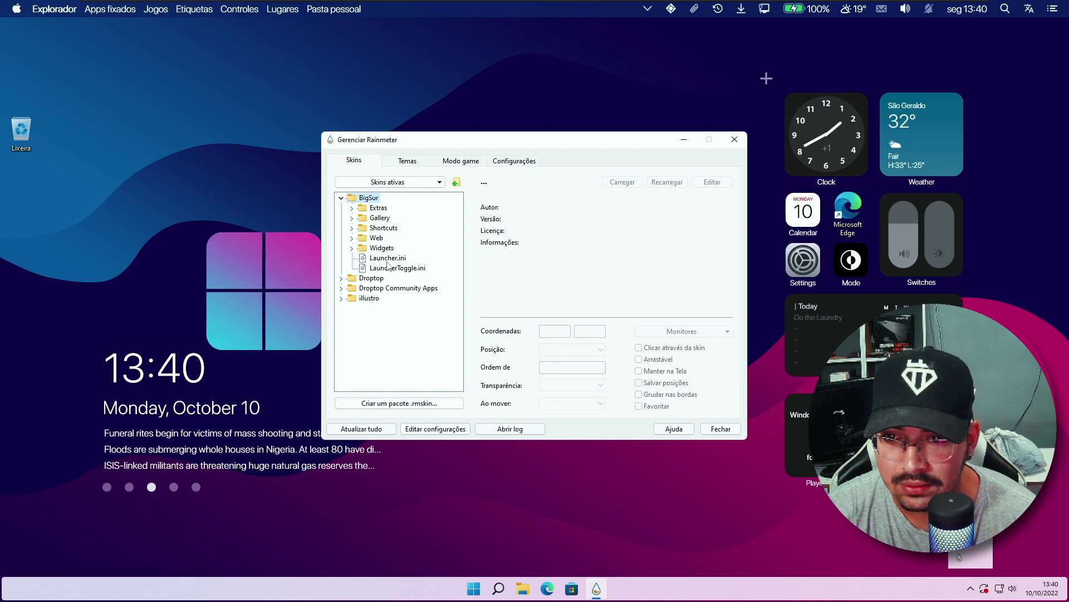
click(387, 258)
click(387, 258)
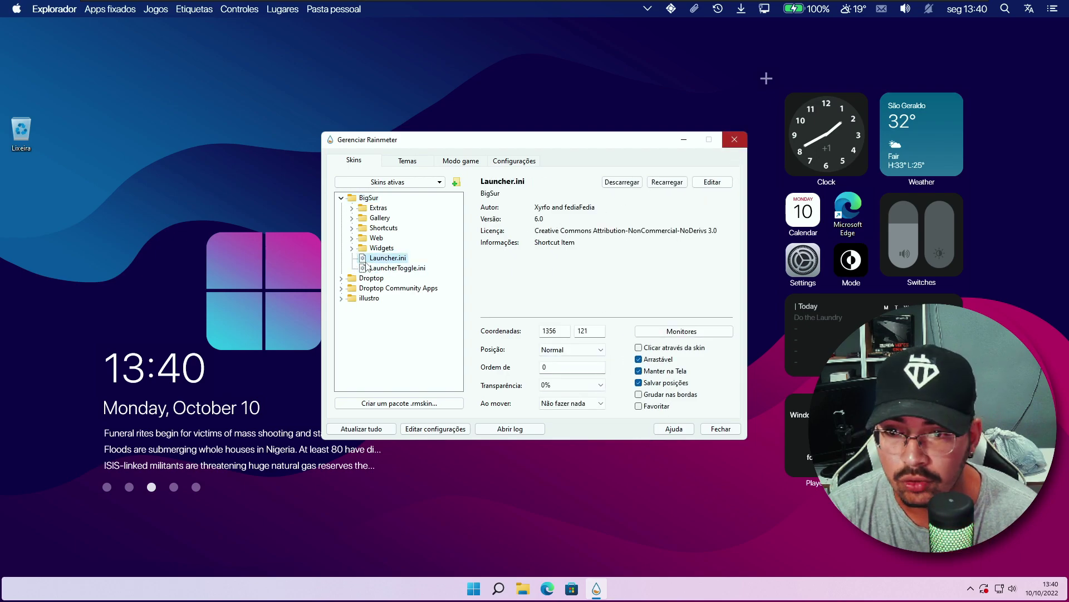
right_click(387, 258)
click(409, 277)
key(Escape)
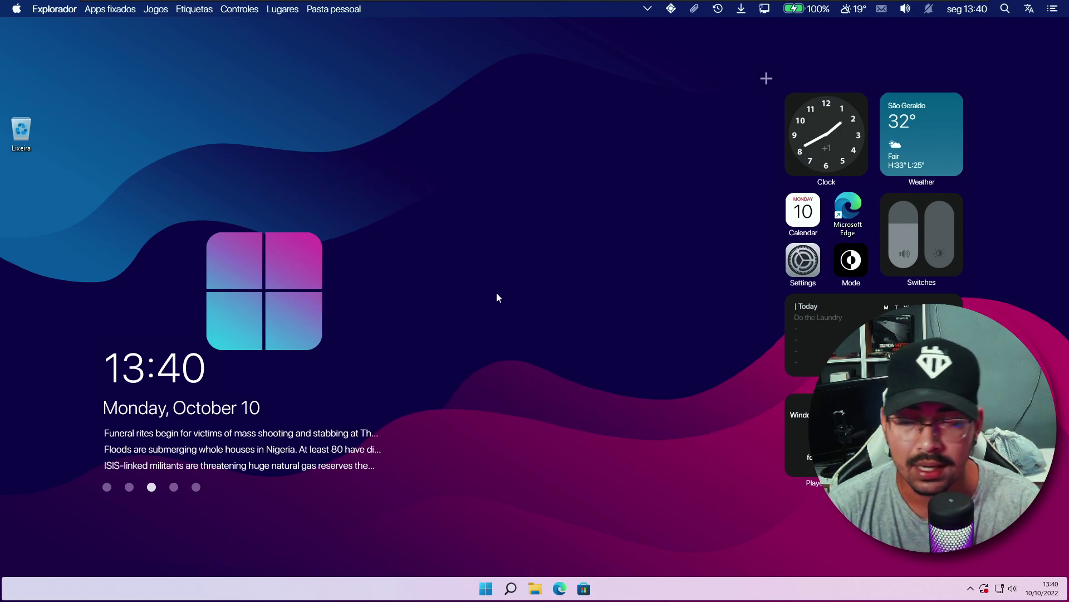
Step: Enable 'Automatically hide the taskbar' under Taskbar behaviors and test it by minimizing Settings
right_click(424, 591)
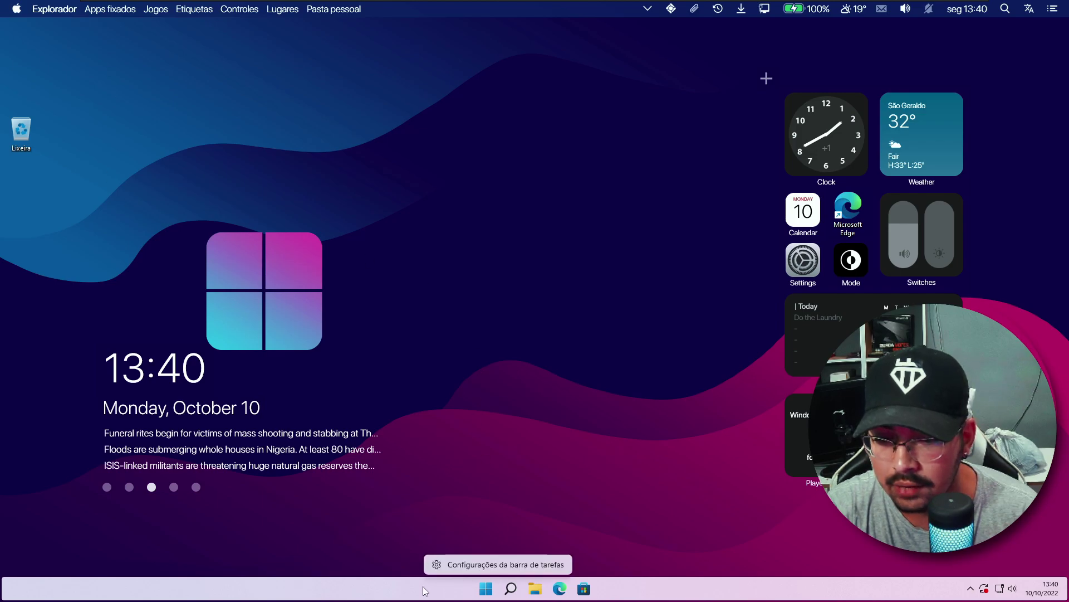
click(484, 564)
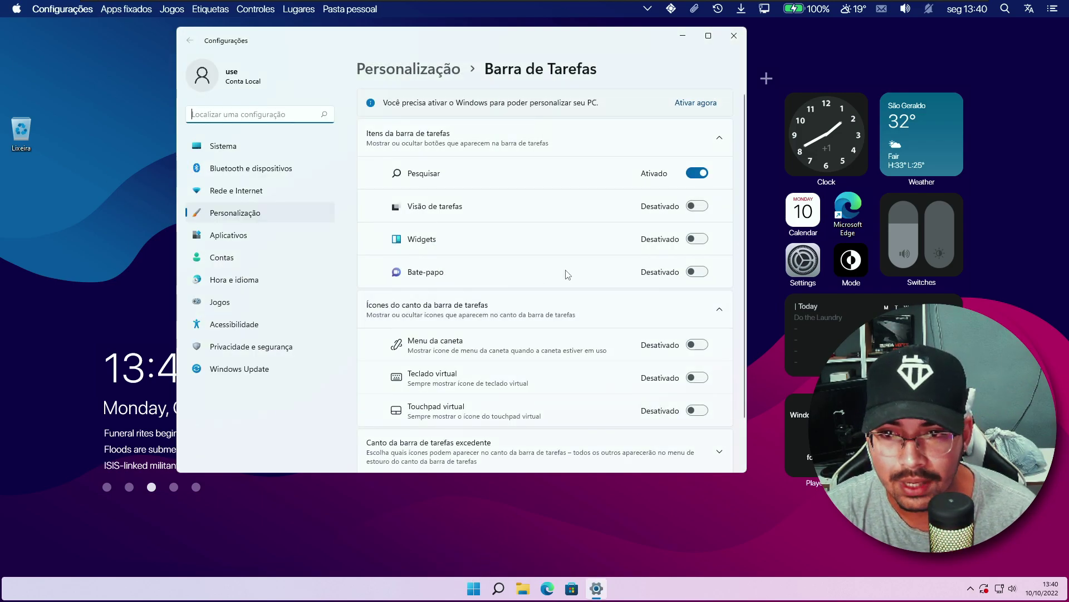
scroll(485, 289, down, 1)
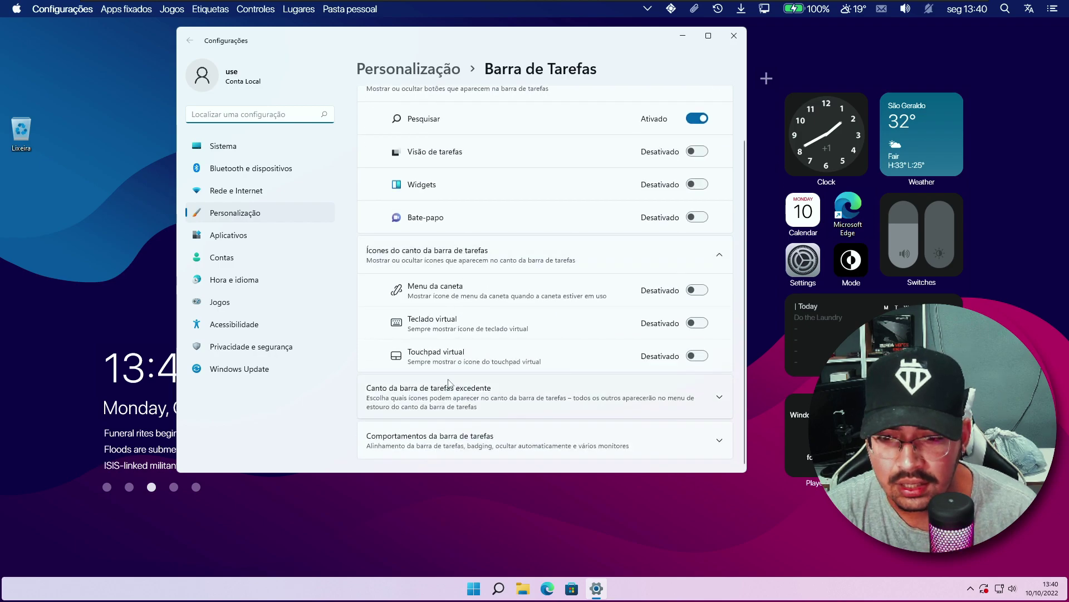
click(483, 441)
scroll(554, 383, down, 2)
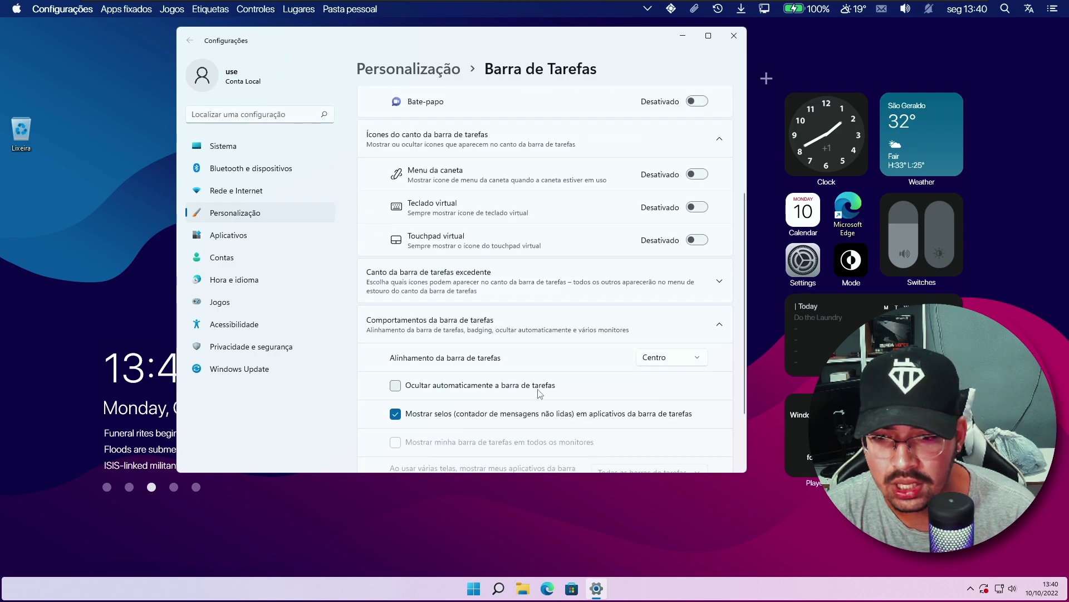
scroll(443, 343, down, 1)
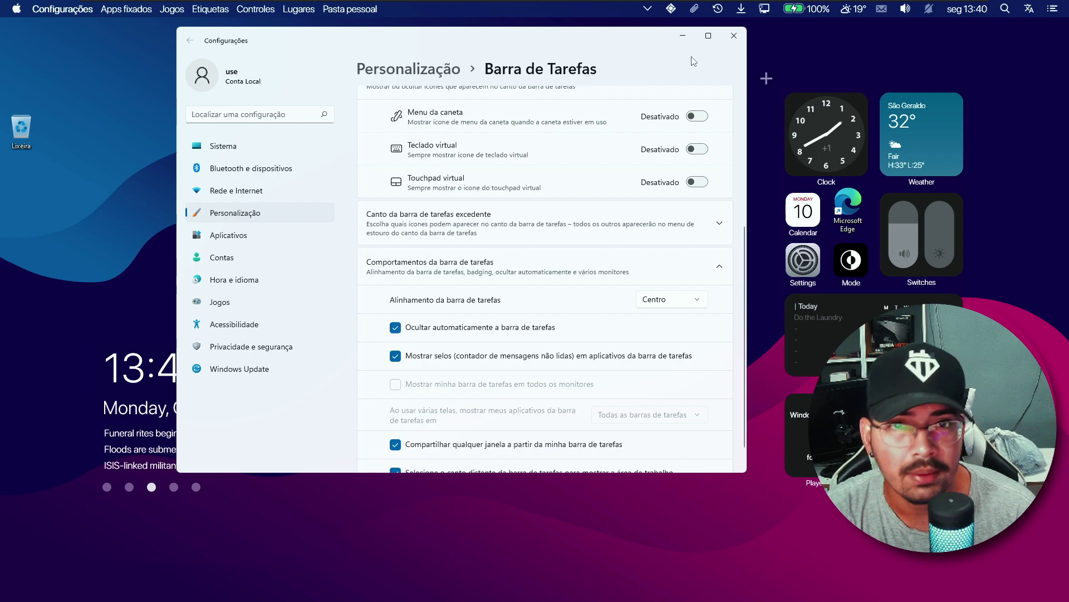
click(683, 35)
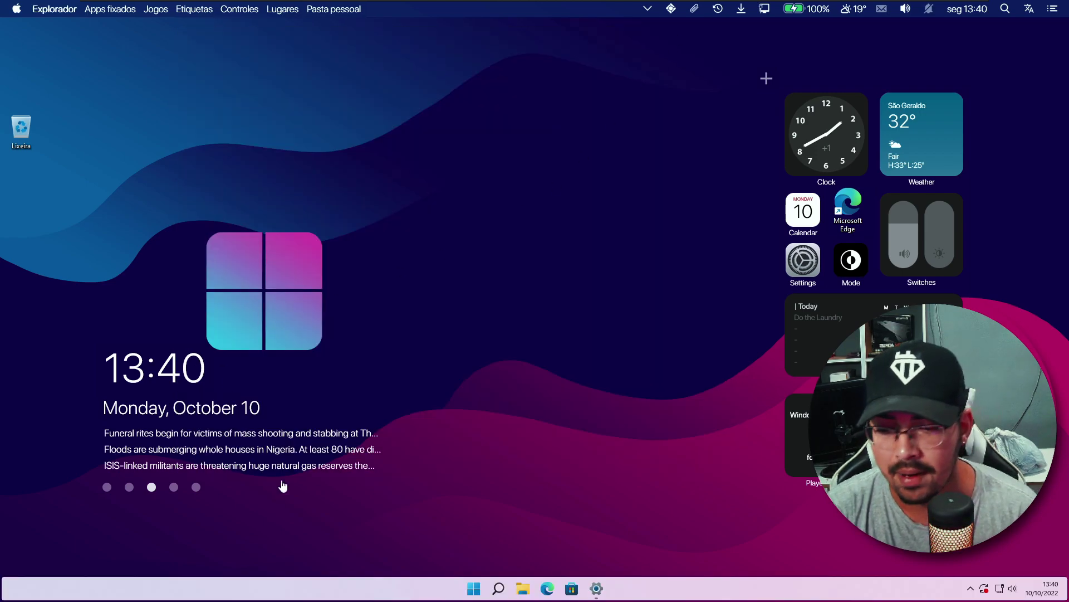
click(597, 588)
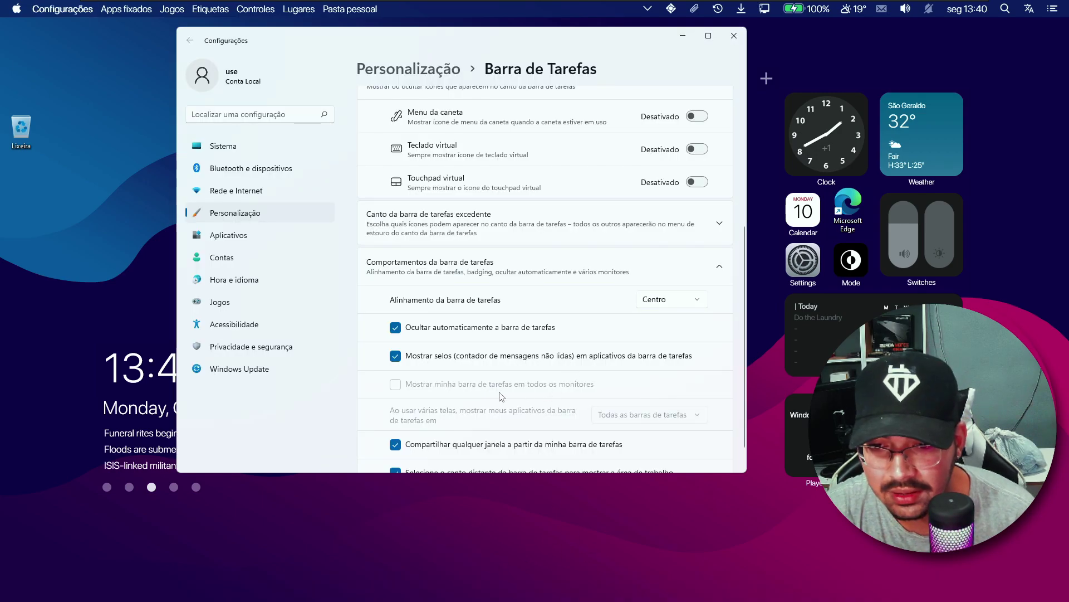
scroll(506, 389, down, 1)
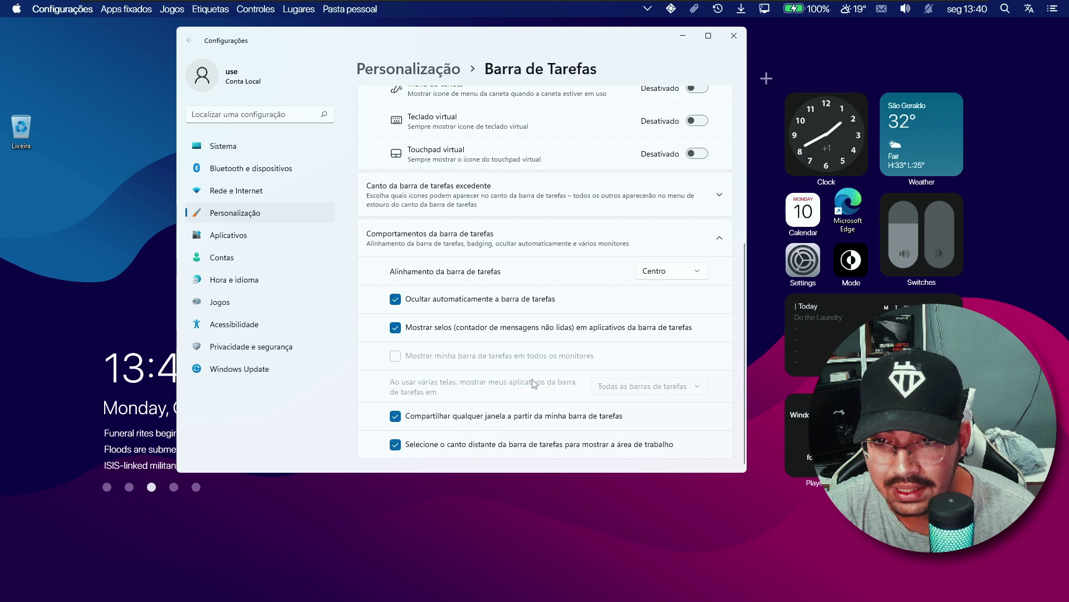
scroll(501, 275, up, 5)
Step: Close the taskbar Settings window to reveal the finished macOS-style widget desktop
click(734, 35)
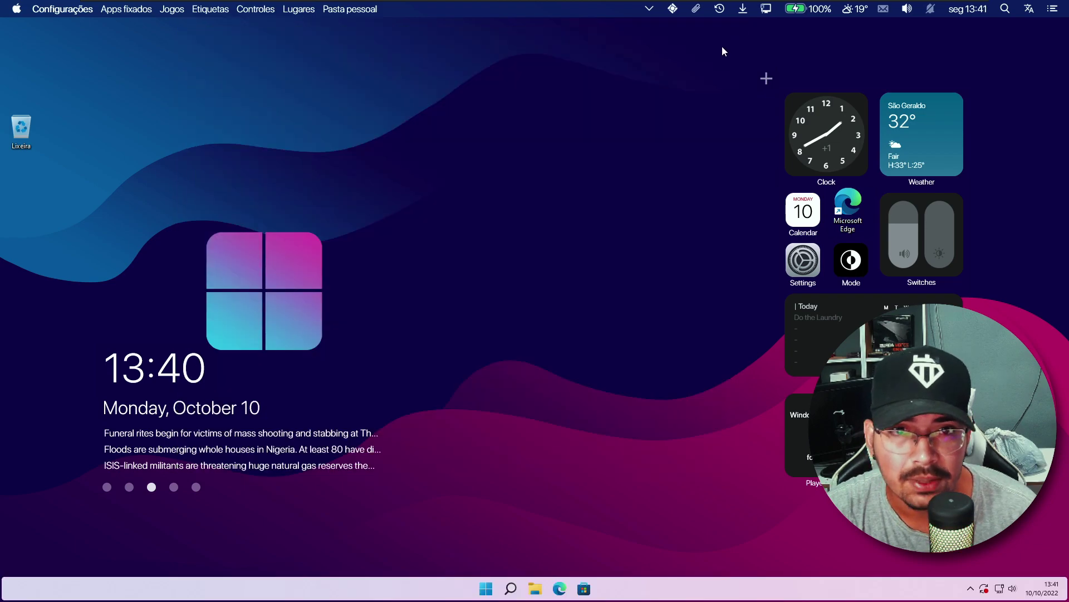